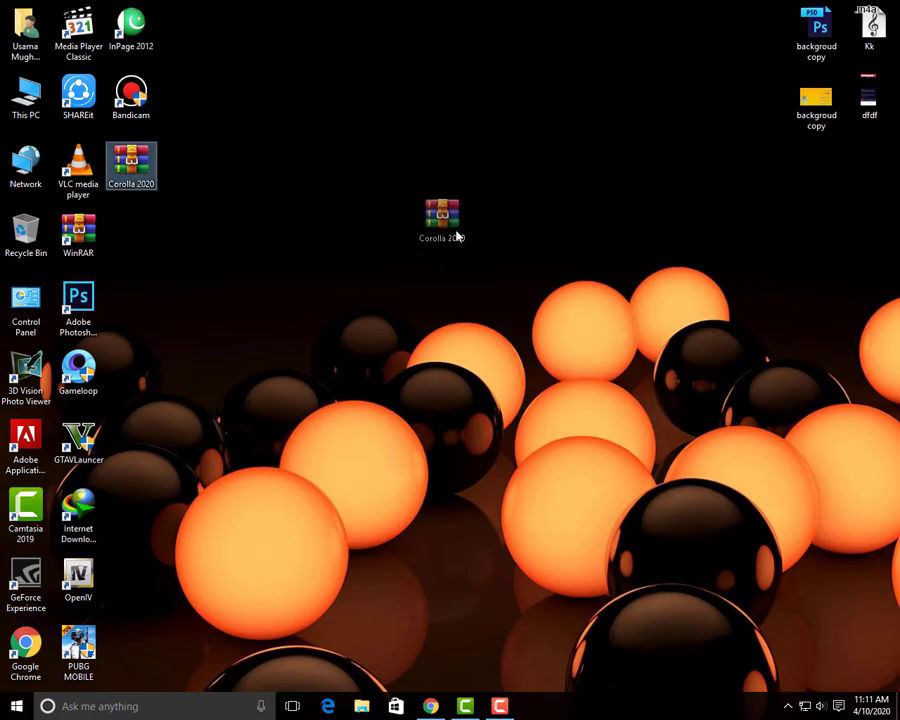
right_click(309, 289)
click(420, 328)
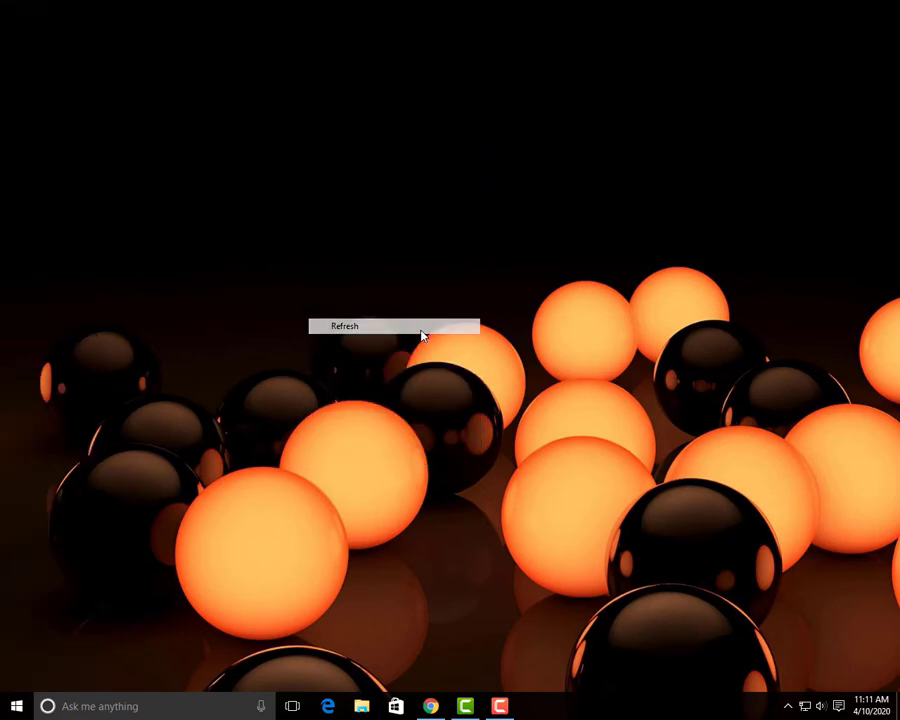
right_click(436, 258)
click(486, 301)
right_click(494, 250)
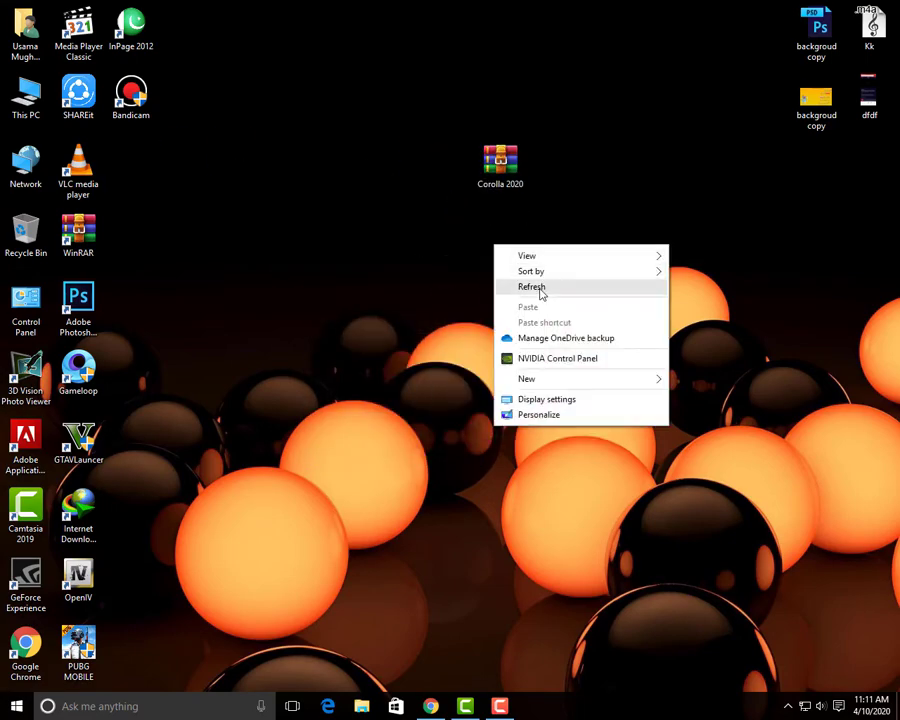
click(540, 291)
Shift the Corolla 2020 archive slightly on the desktop and view its file properties.
drag(505, 170, 558, 172)
right_click(545, 168)
click(590, 450)
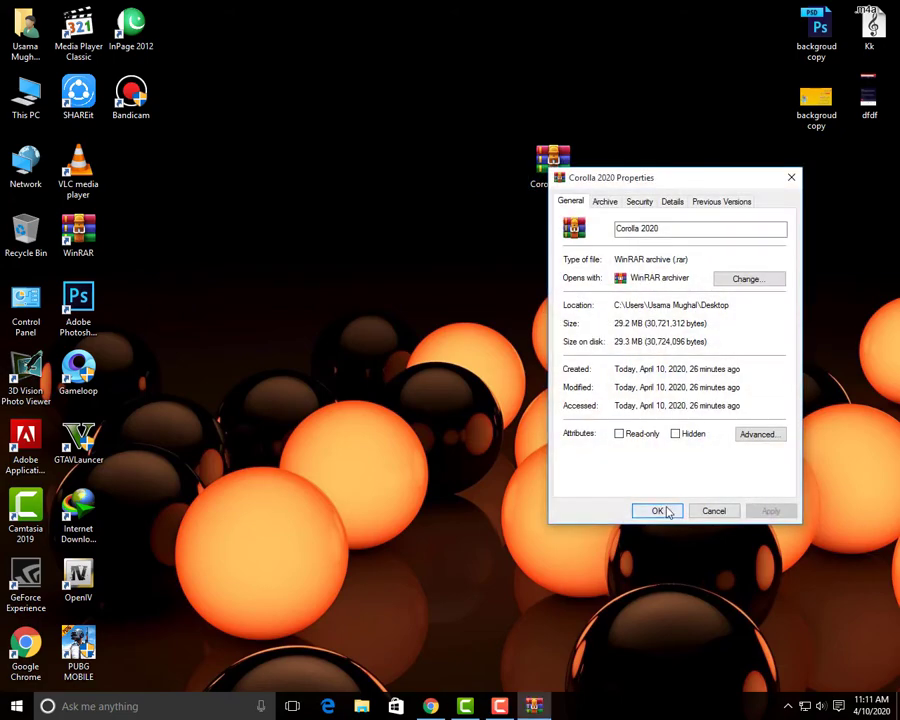
click(658, 511)
Extract the Corolla 2020 archive into its own Corolla 2020 folder on the desktop.
right_click(720, 243)
click(565, 167)
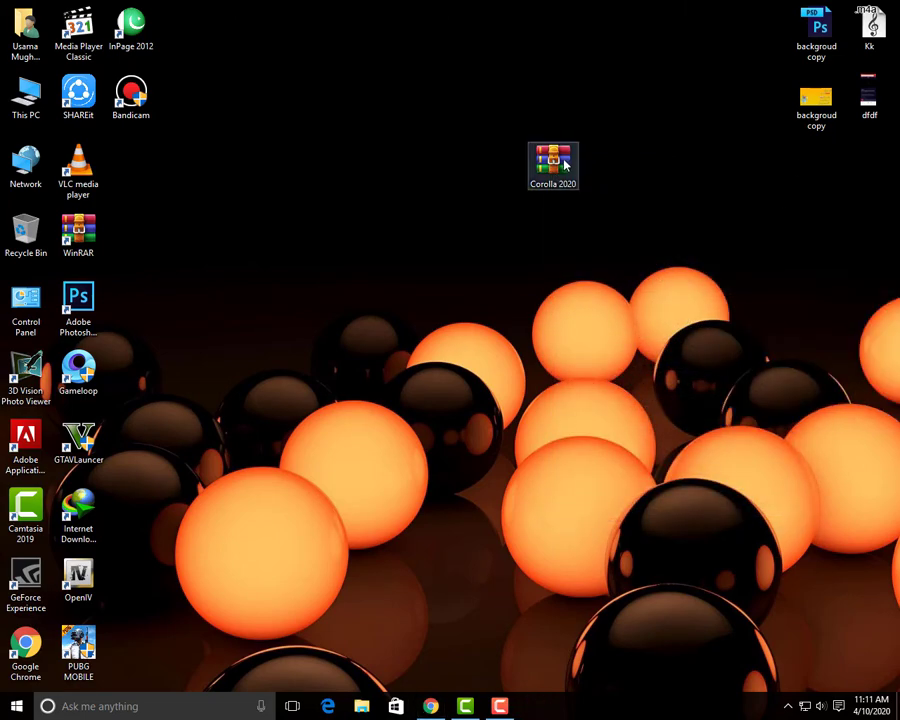
right_click(559, 168)
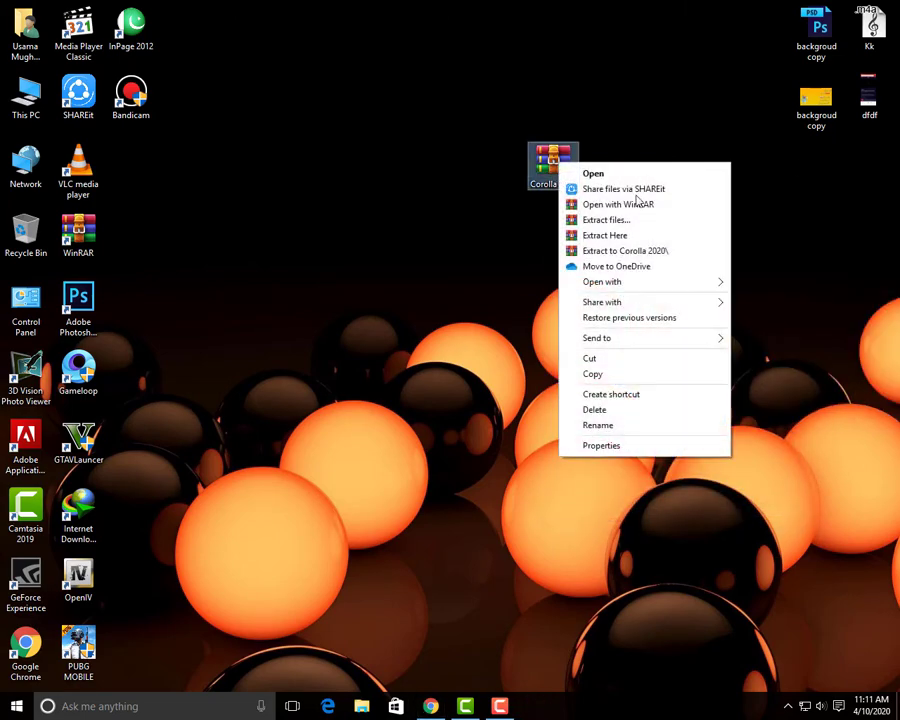
click(600, 250)
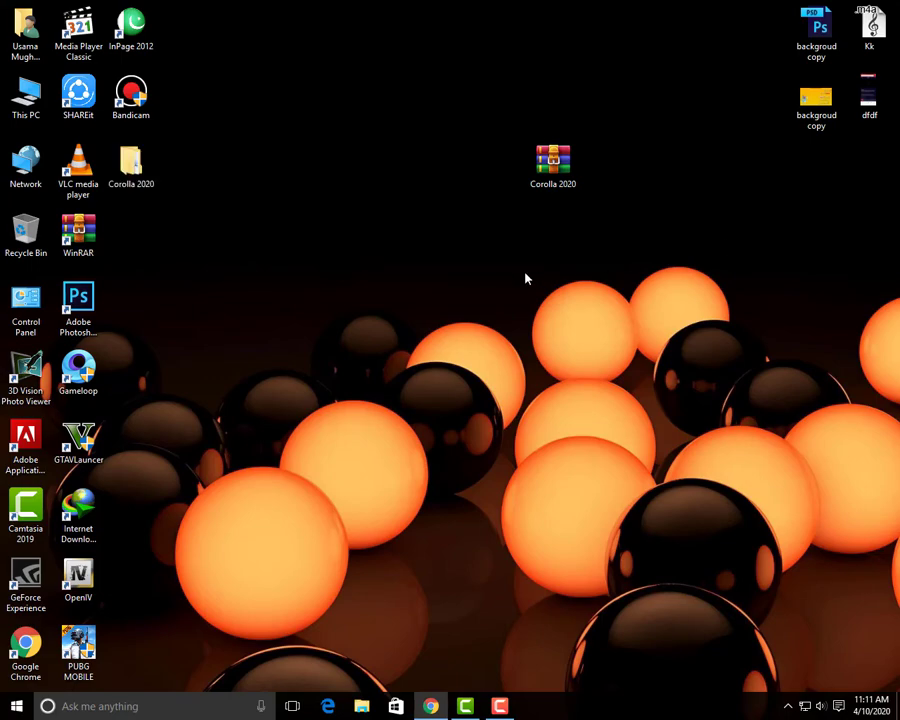
Move the Corolla 2020 archive to the desktop's outer icon column, beneath the dfdf file, and refresh the desktop.
right_click(472, 285)
click(442, 317)
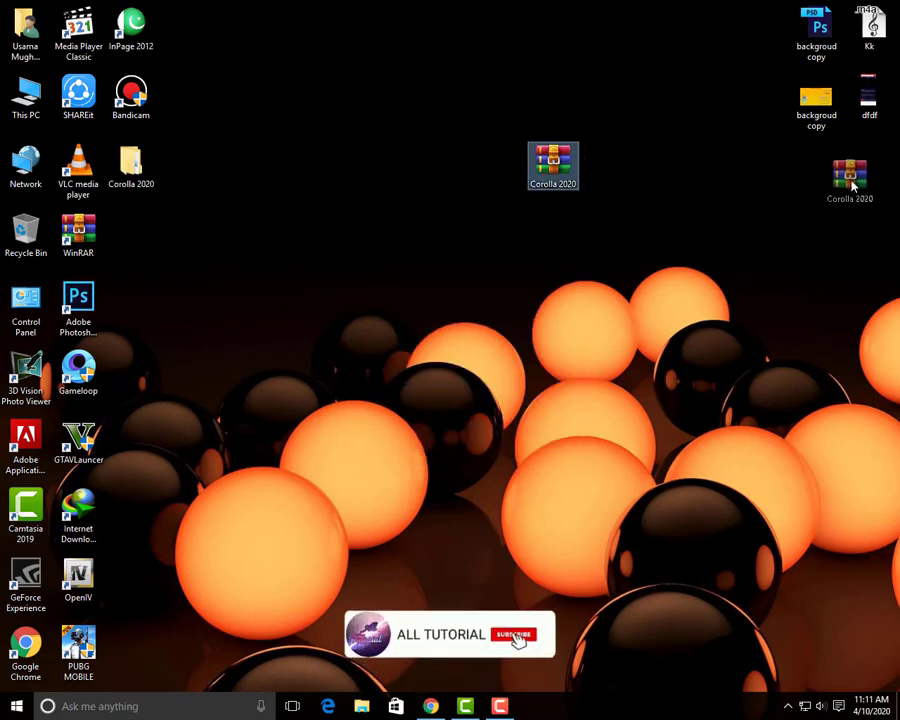
right_click(452, 238)
click(467, 279)
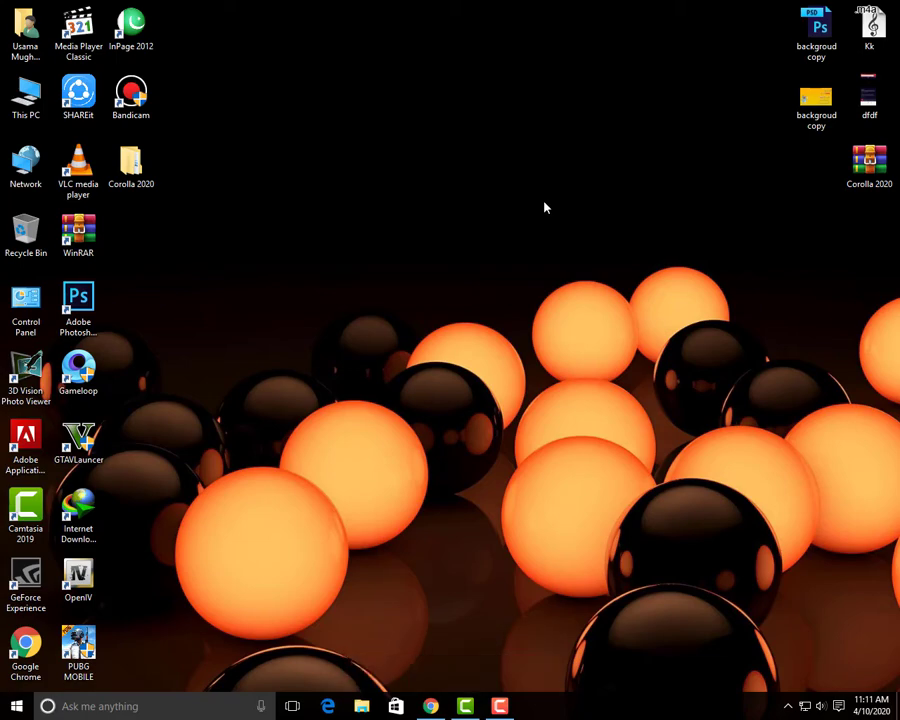
Move the extracted Corolla 2020 folder to the open middle area of the desktop and refresh the desktop.
right_click(235, 327)
click(272, 372)
right_click(282, 234)
click(311, 279)
drag(131, 165, 606, 165)
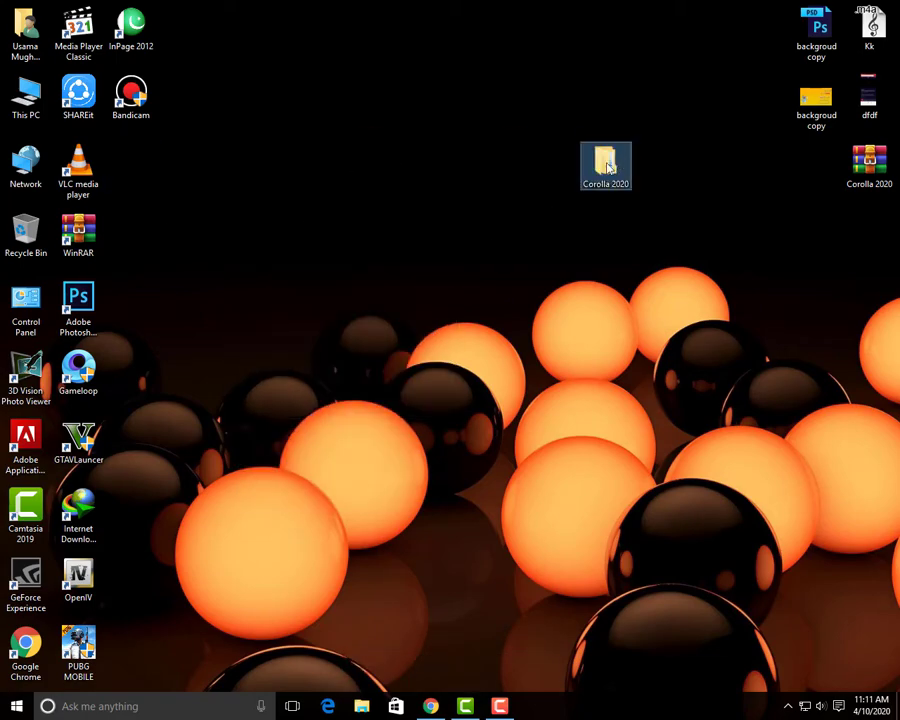
right_click(476, 195)
click(505, 239)
Inspect the extracted Corolla 2020 folder down to the contents of its tch subfolder, then minimize the window.
right_click(612, 150)
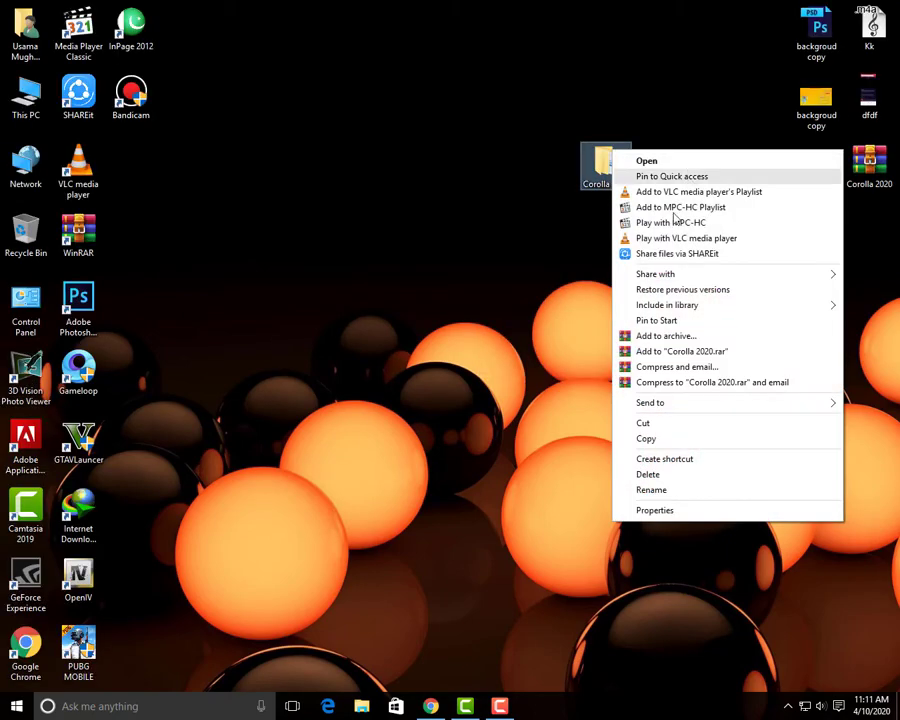
click(648, 161)
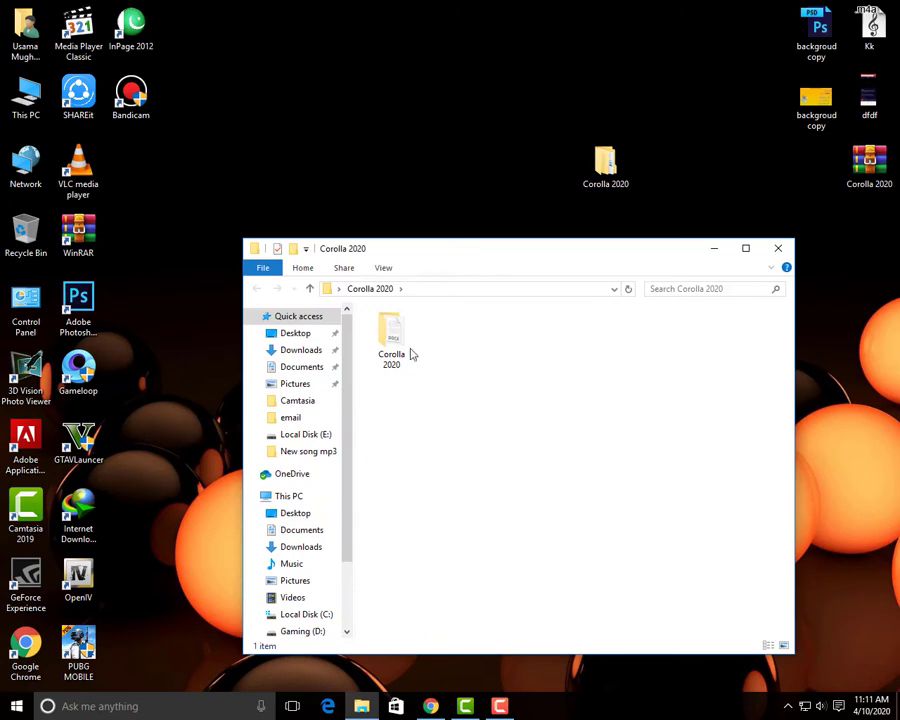
double_click(391, 340)
right_click(525, 400)
click(551, 452)
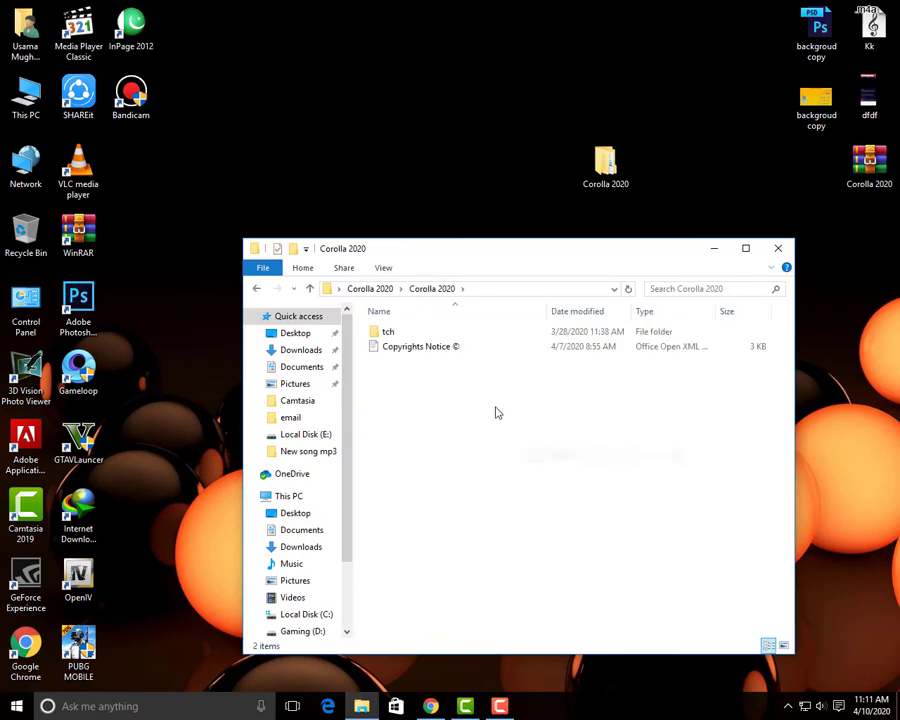
double_click(384, 332)
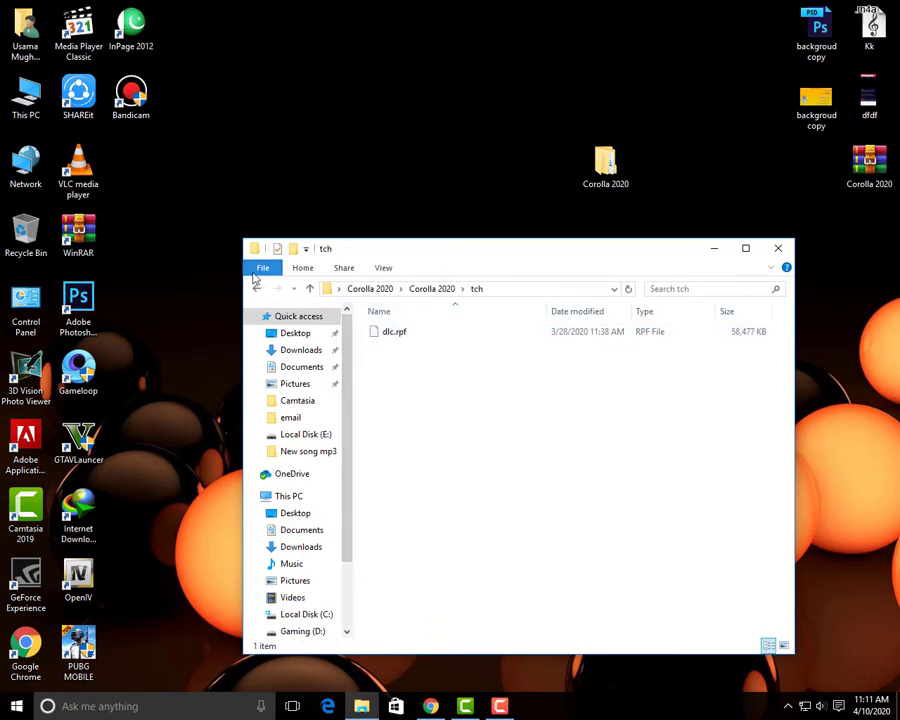
click(254, 289)
click(713, 248)
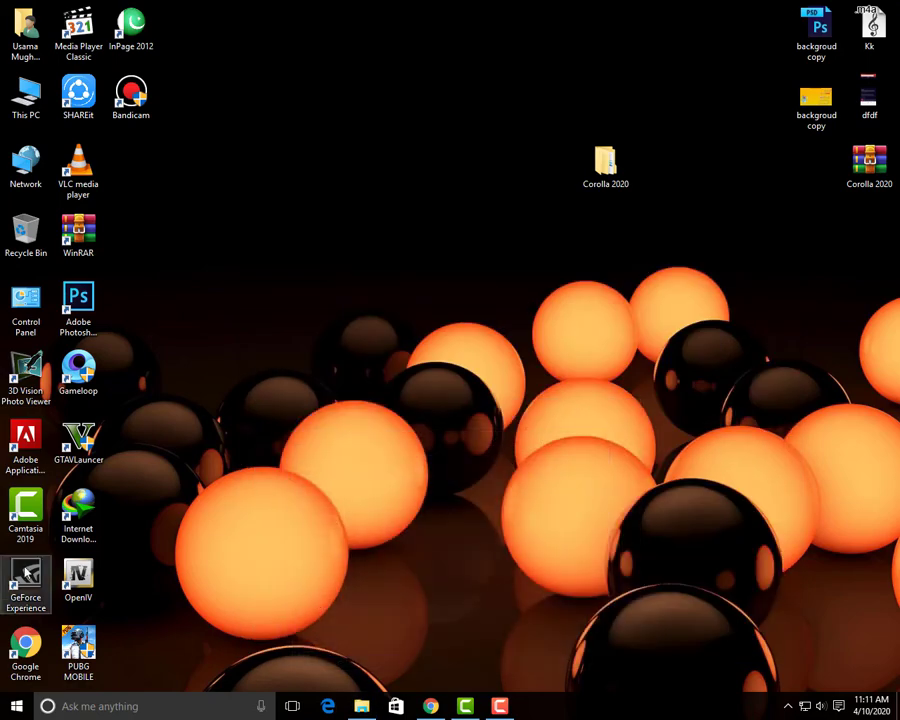
Launch OpenIV and load the Windows version of Grand Theft Auto V.
double_click(78, 578)
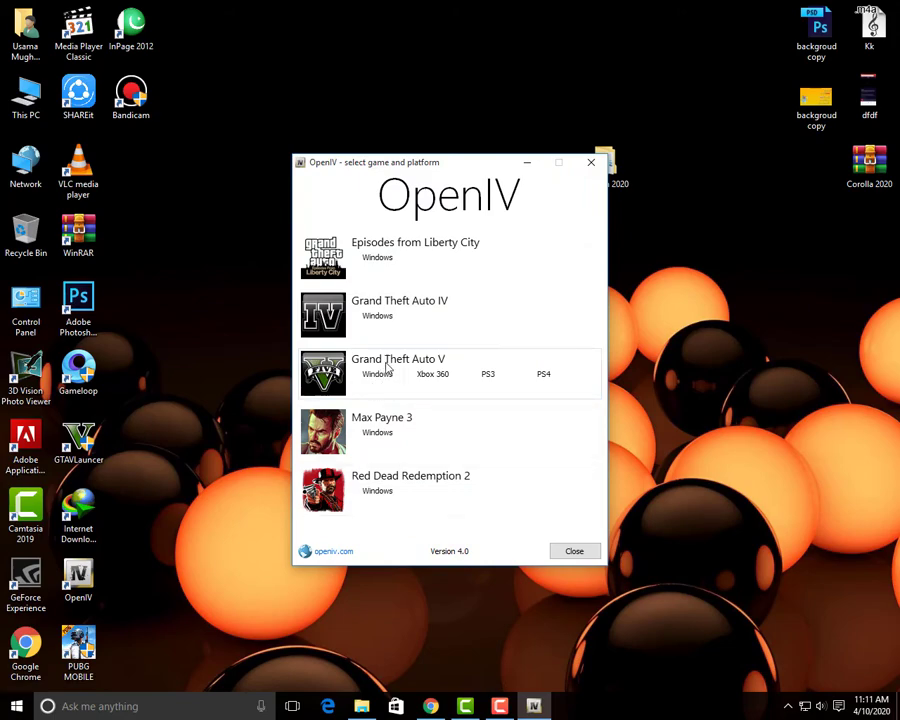
click(378, 376)
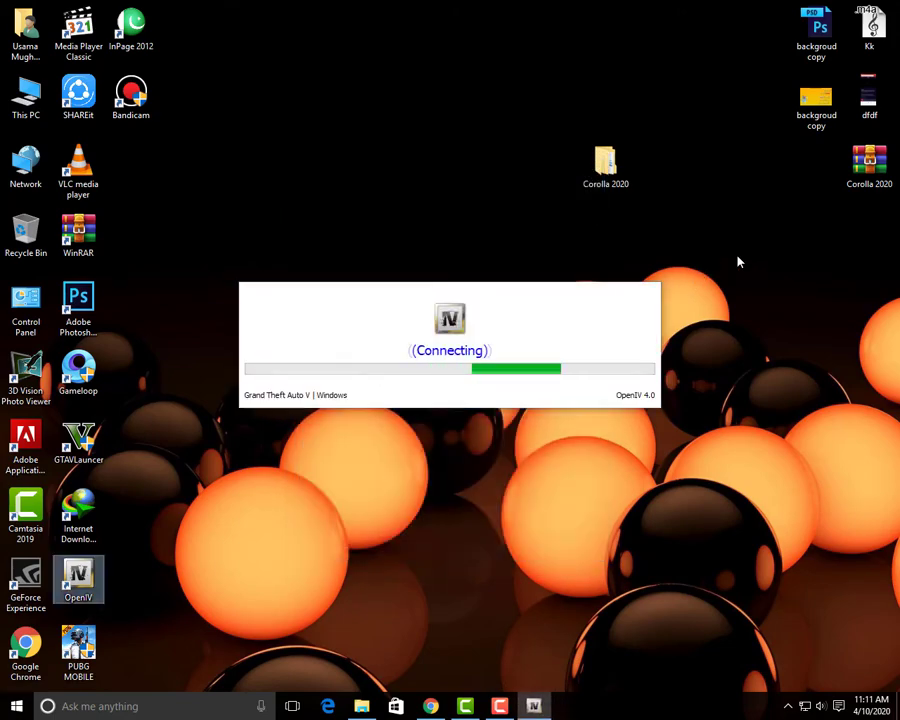
right_click(728, 259)
click(771, 300)
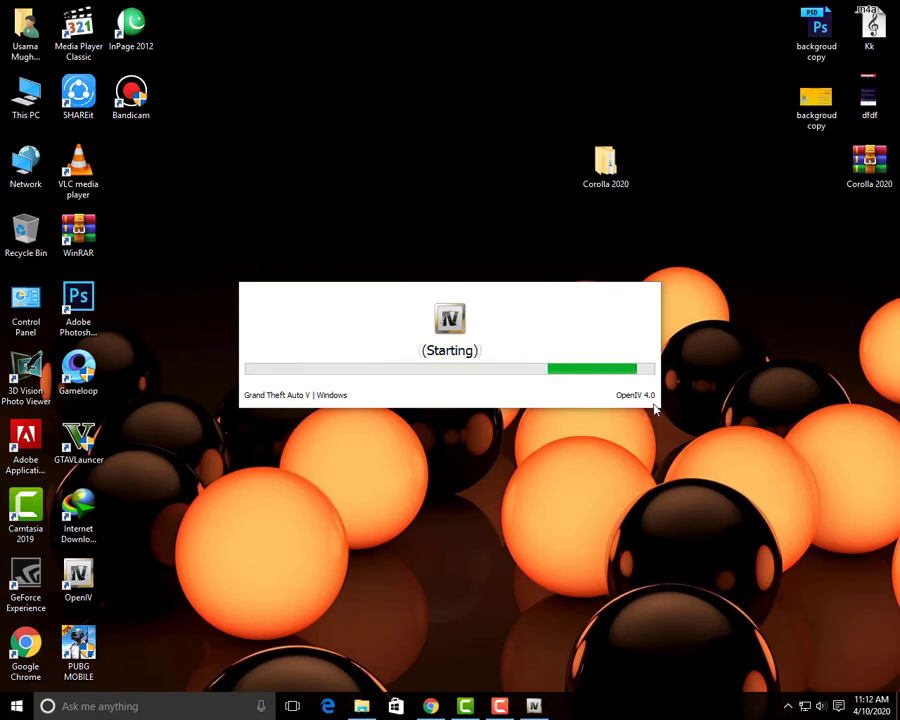
right_click(724, 349)
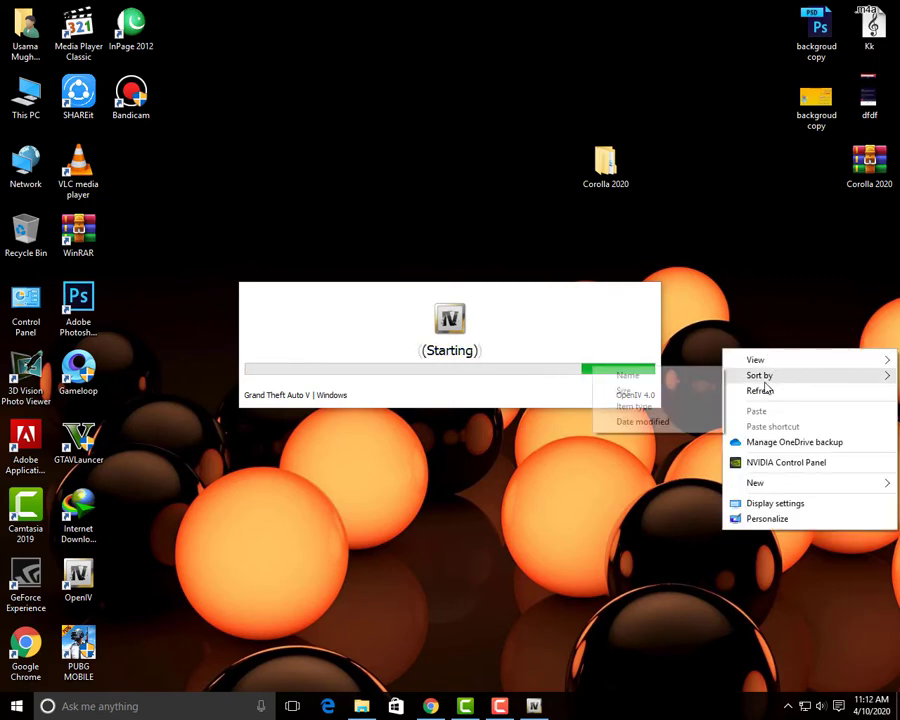
click(762, 390)
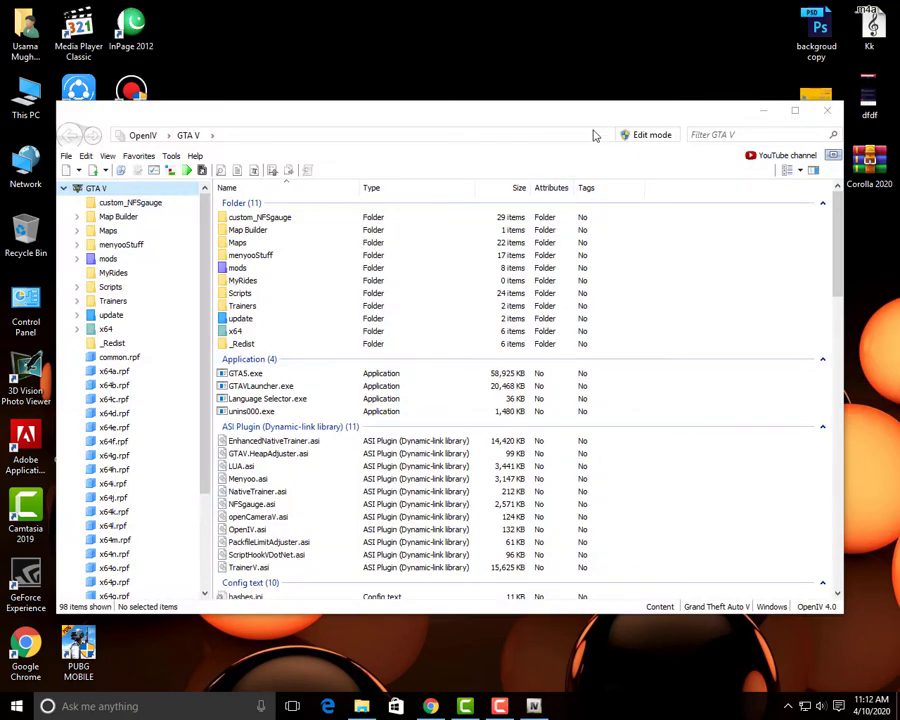
Enable edit mode in OpenIV, accept the warning, and move the window lower on the desktop.
click(636, 135)
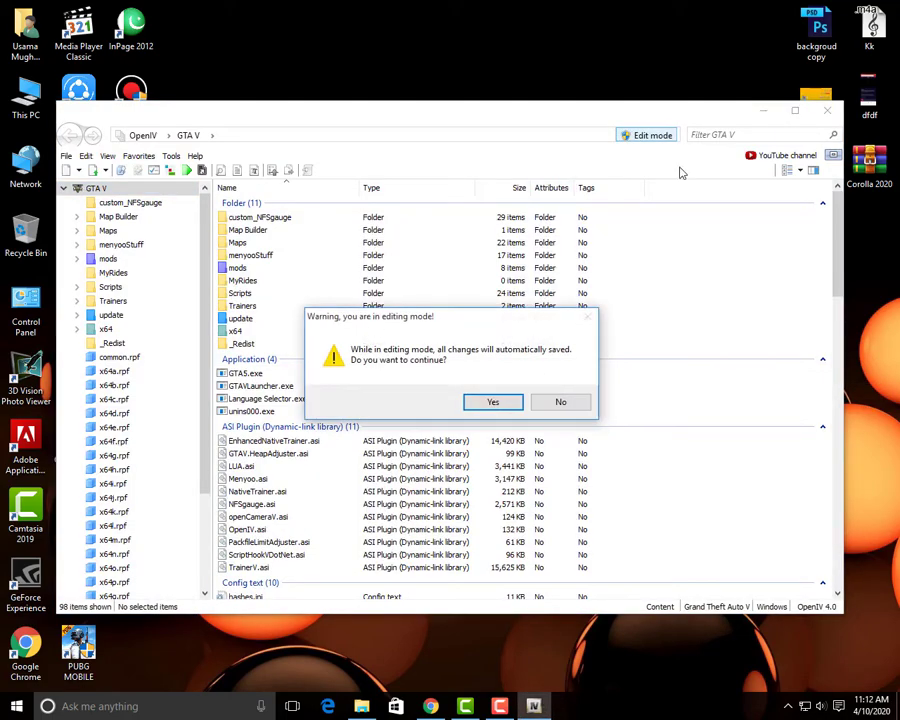
click(493, 401)
drag(624, 121, 612, 193)
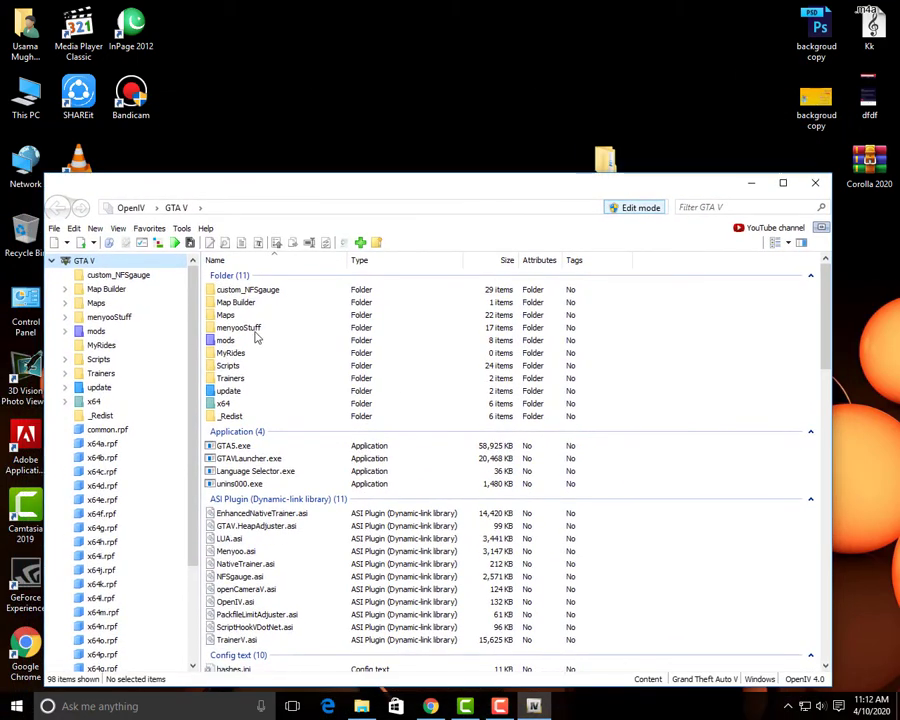
double_click(234, 392)
click(57, 207)
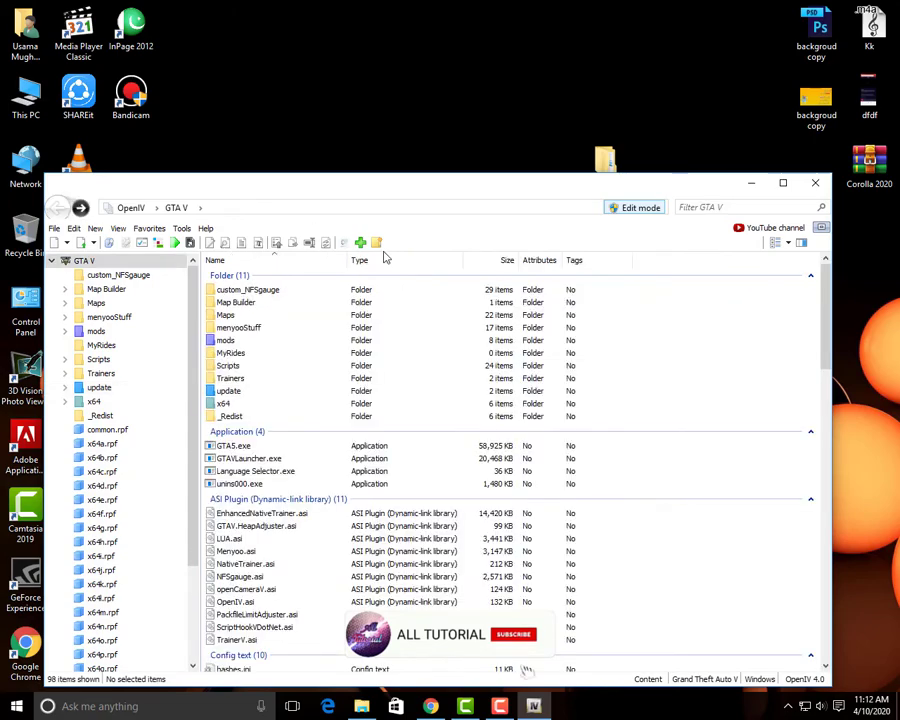
double_click(242, 340)
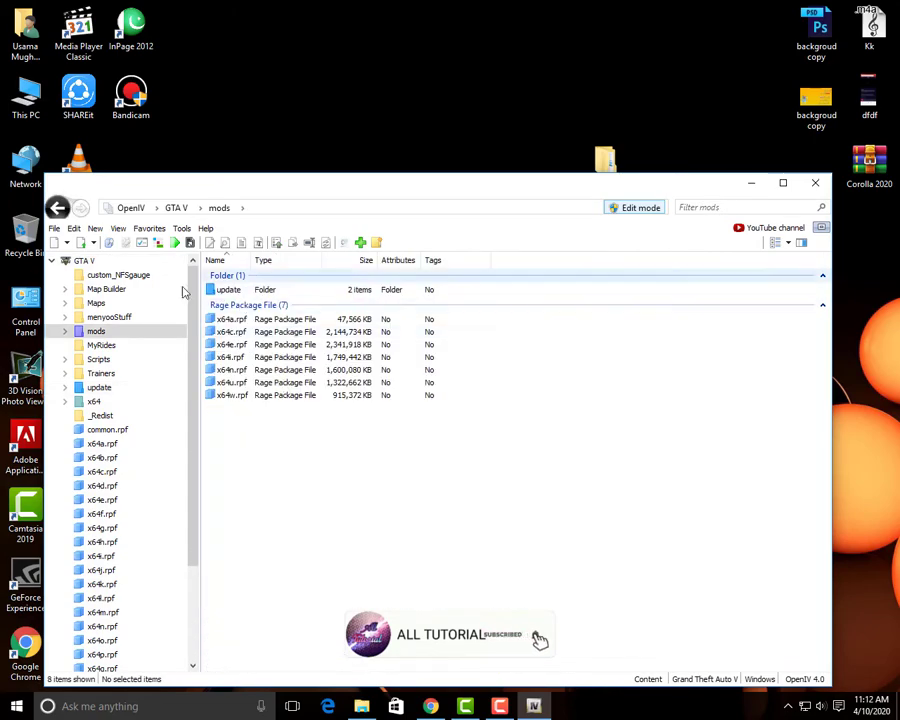
click(57, 207)
Open the dlcpacks folder within update and x64 in the GTA V directory.
double_click(222, 392)
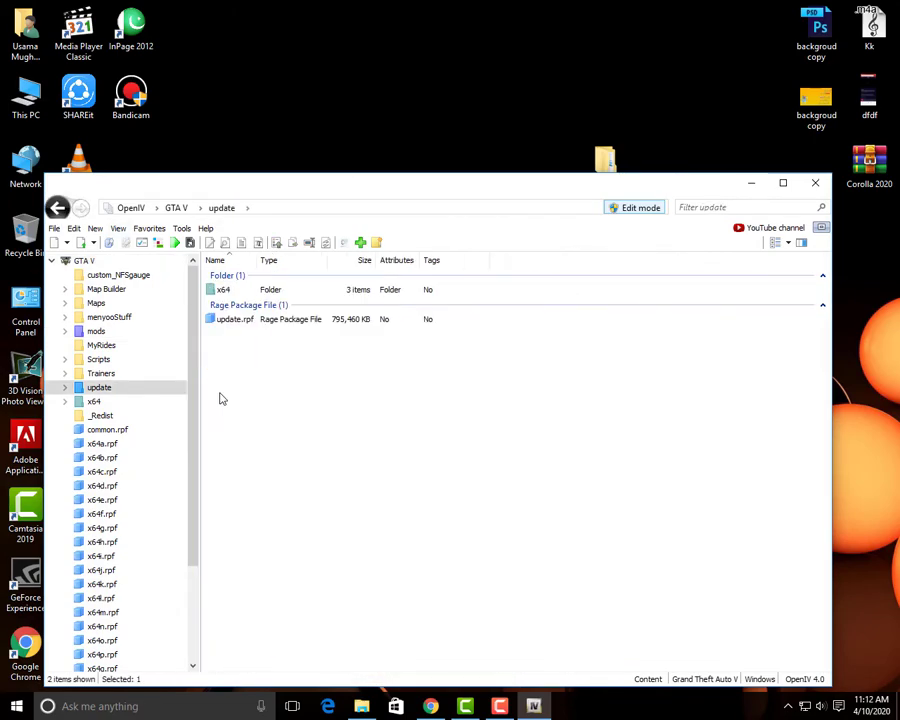
double_click(224, 292)
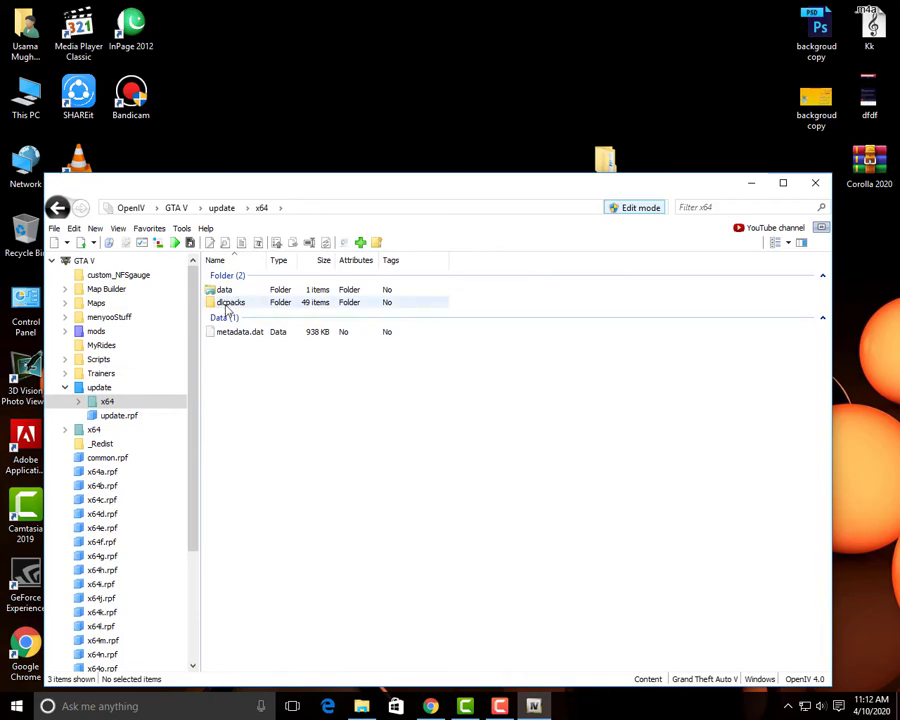
double_click(228, 303)
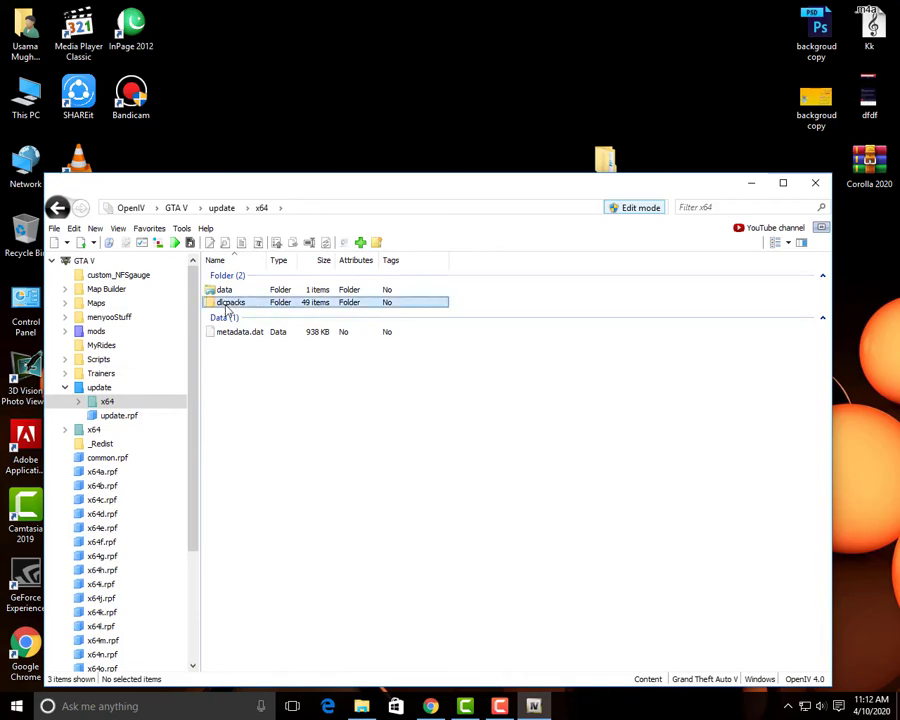
Open the extracted Corolla 2020 folder beside OpenIV and copy its tch folder into dlcpacks.
double_click(605, 168)
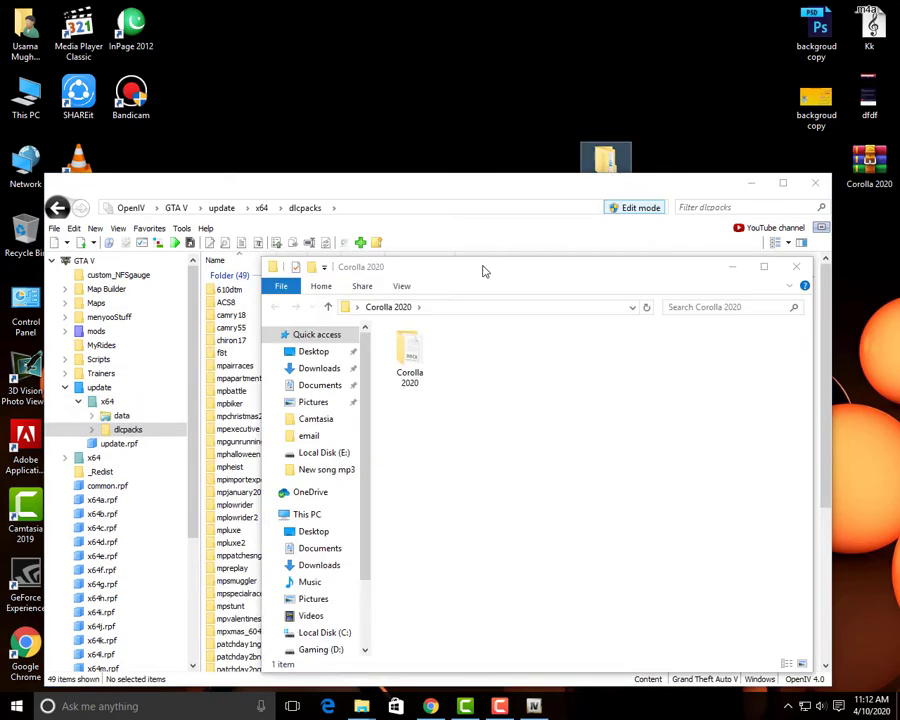
drag(482, 271, 706, 172)
double_click(642, 250)
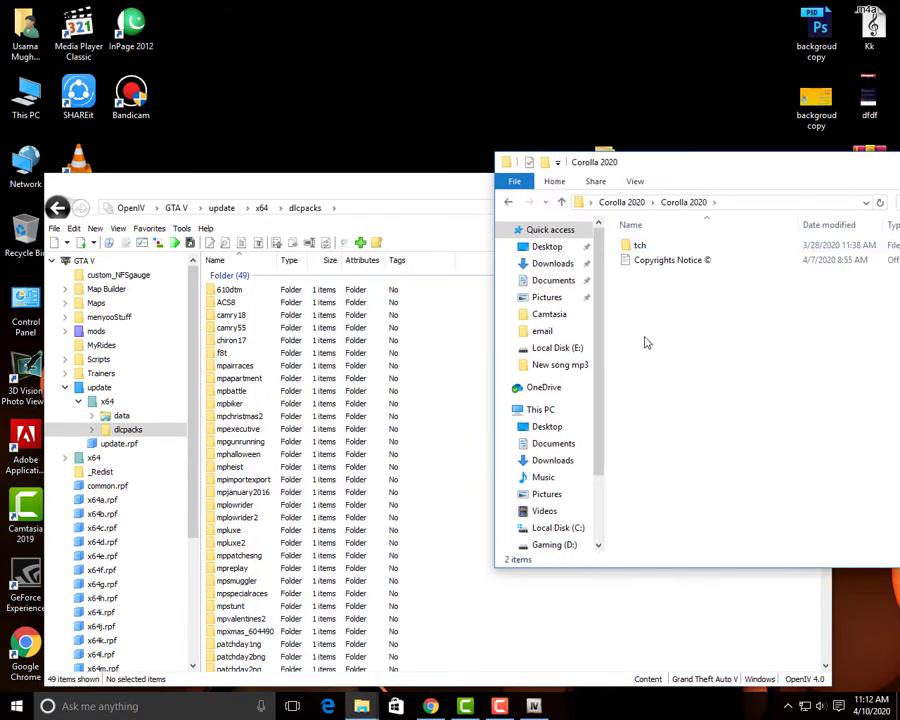
click(656, 248)
drag(658, 247, 225, 623)
Check the contents of the tch folder inside dlcpacks and return to the dlcpacks list.
right_click(440, 608)
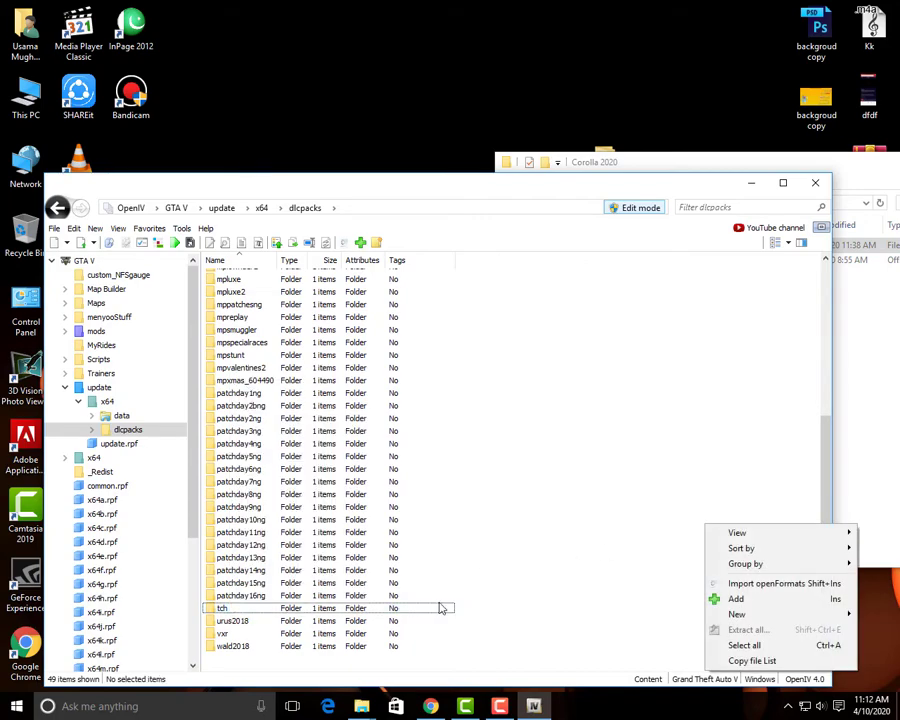
click(300, 610)
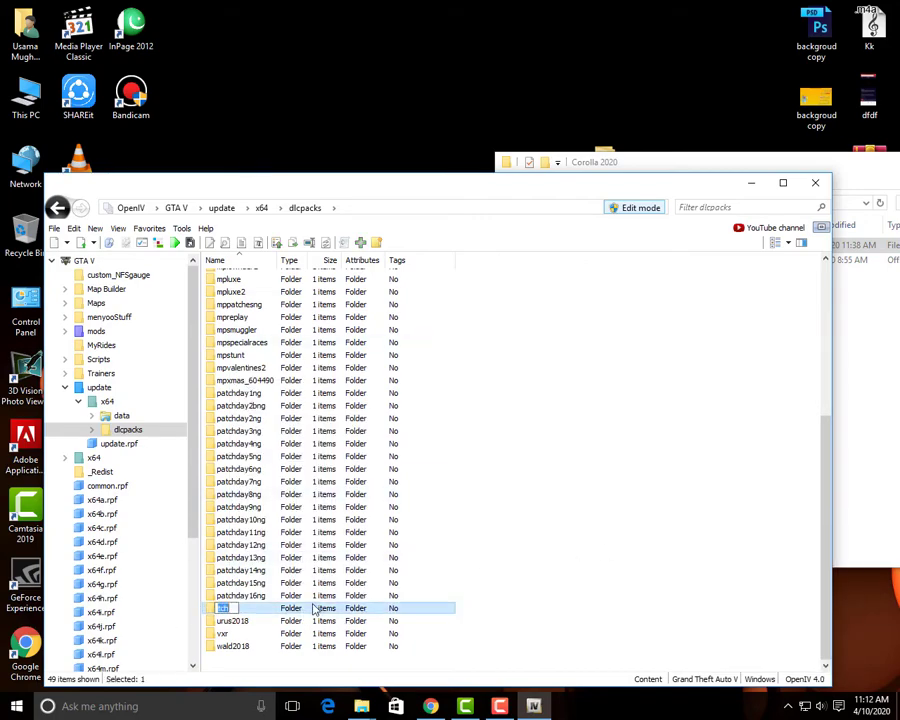
double_click(300, 610)
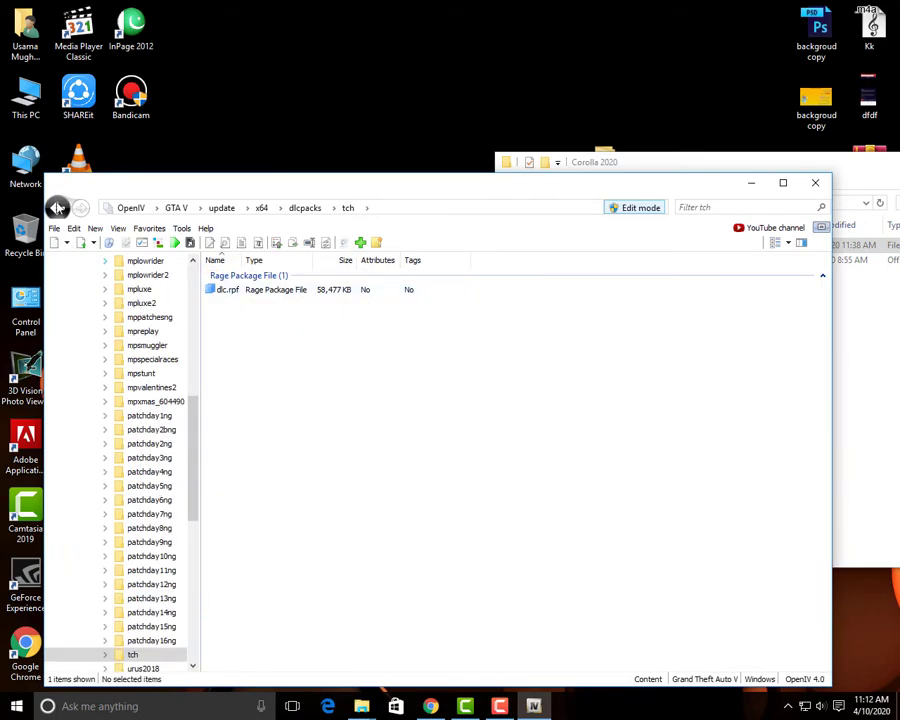
click(57, 207)
scroll(261, 620, down, 7)
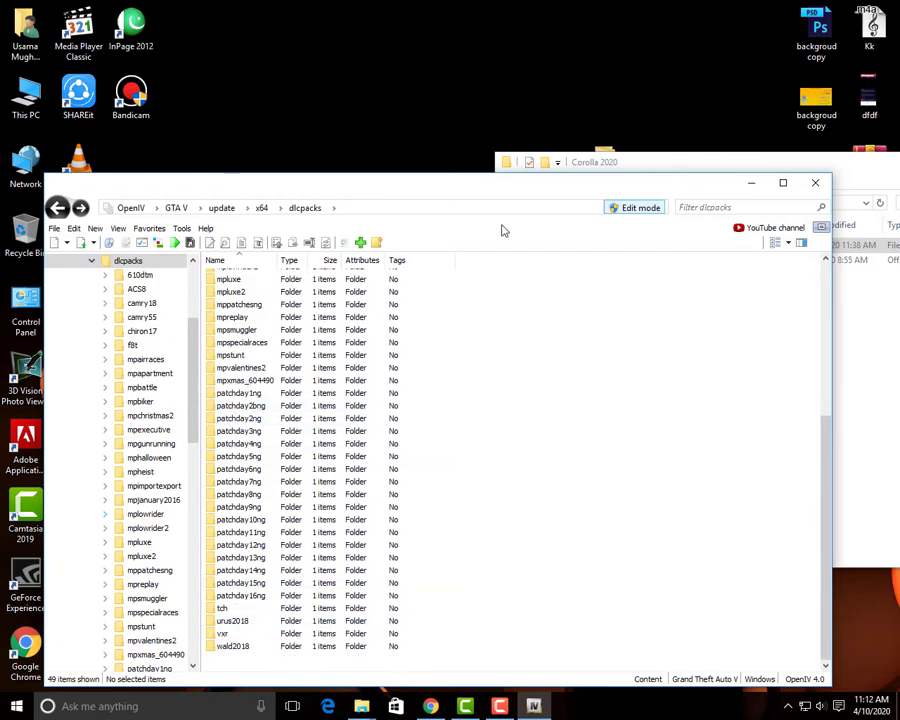
Try copying tch from the extracted Corolla 2020 folder into dlcpacks again, then put the folder window away.
click(660, 157)
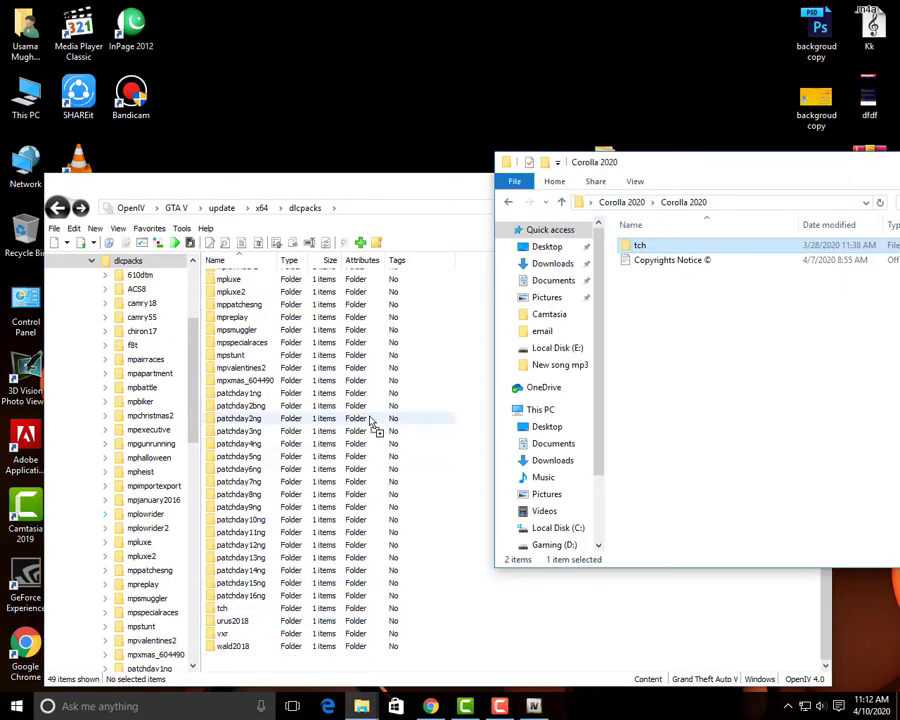
drag(630, 163, 279, 174)
click(663, 161)
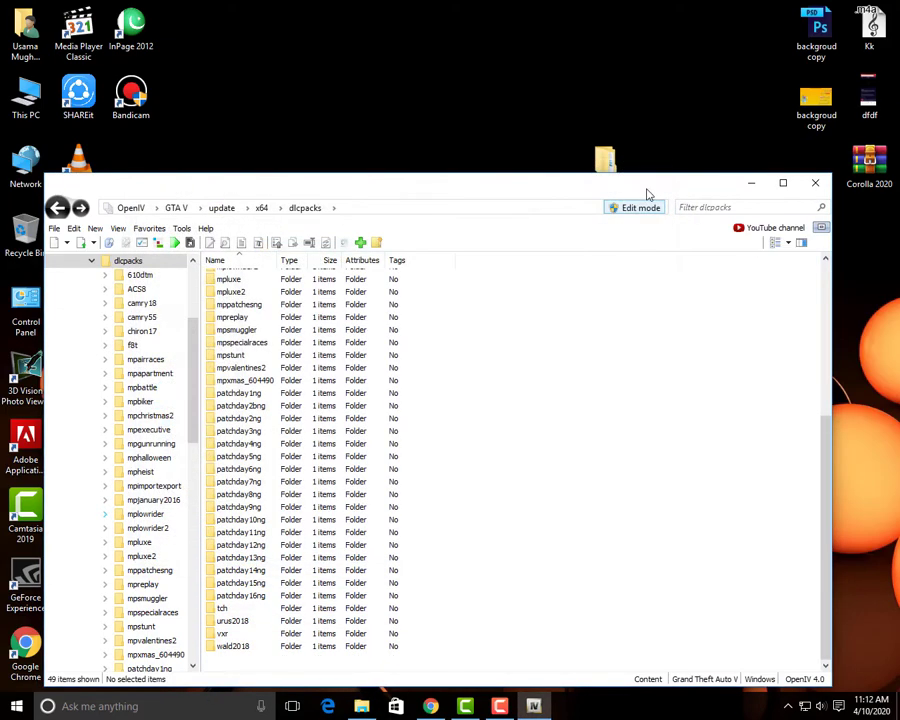
scroll(240, 311, up, 8)
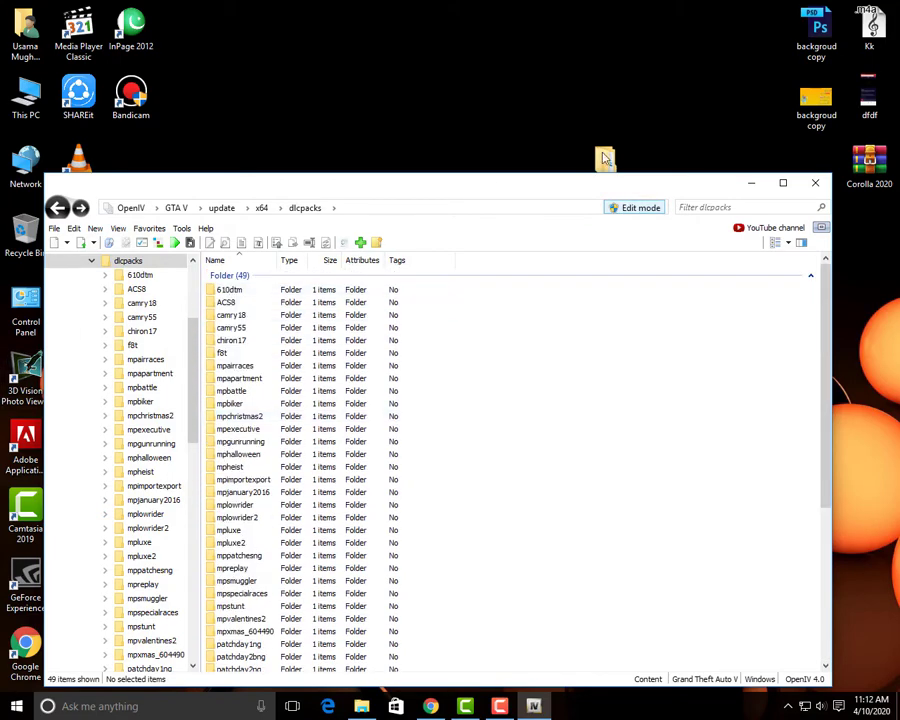
Go back from dlcpacks to the update folder of the GTA V directory.
click(58, 209)
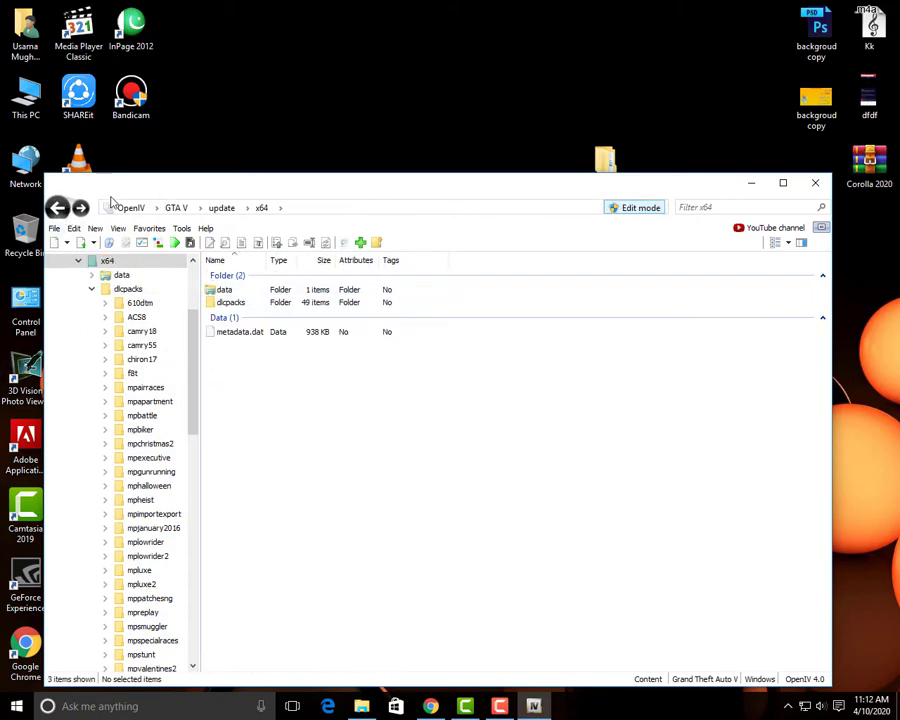
click(79, 261)
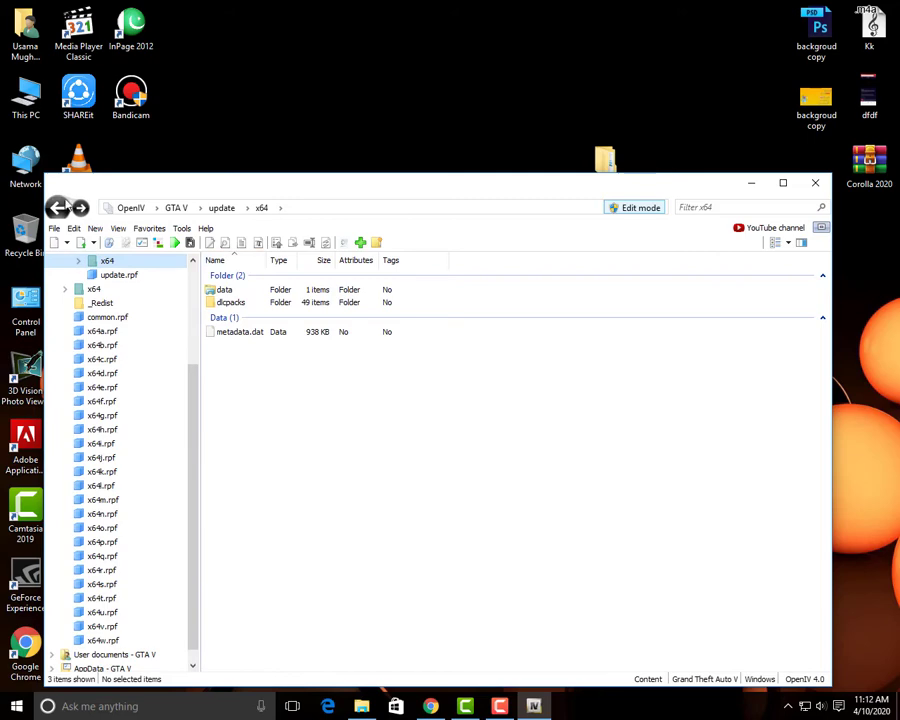
click(58, 207)
Look inside the extracted Corolla 2020 folder on the desktop and close its window.
double_click(603, 157)
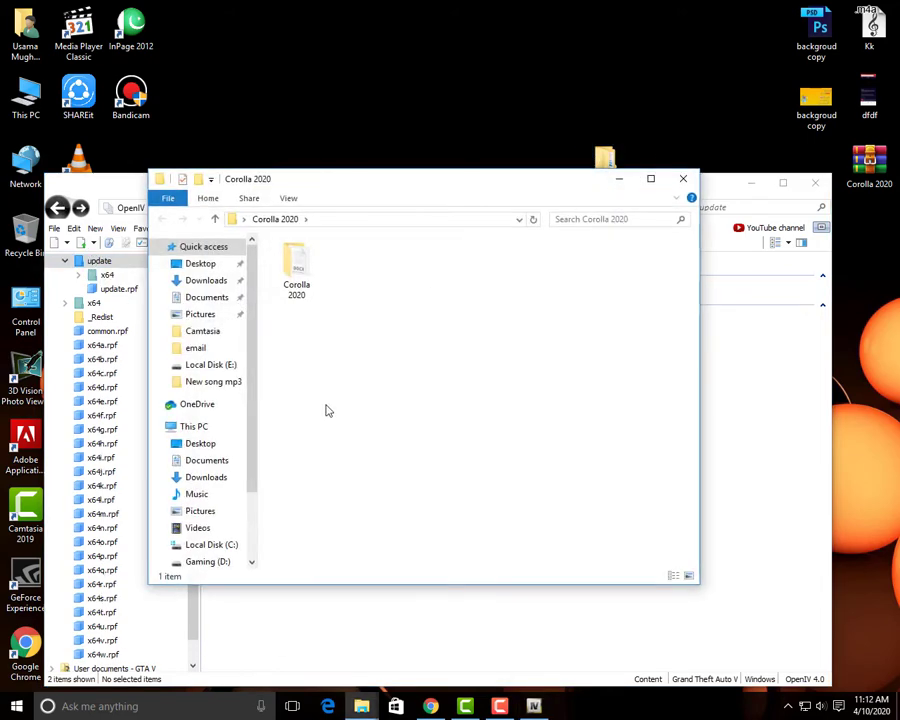
double_click(312, 263)
click(684, 180)
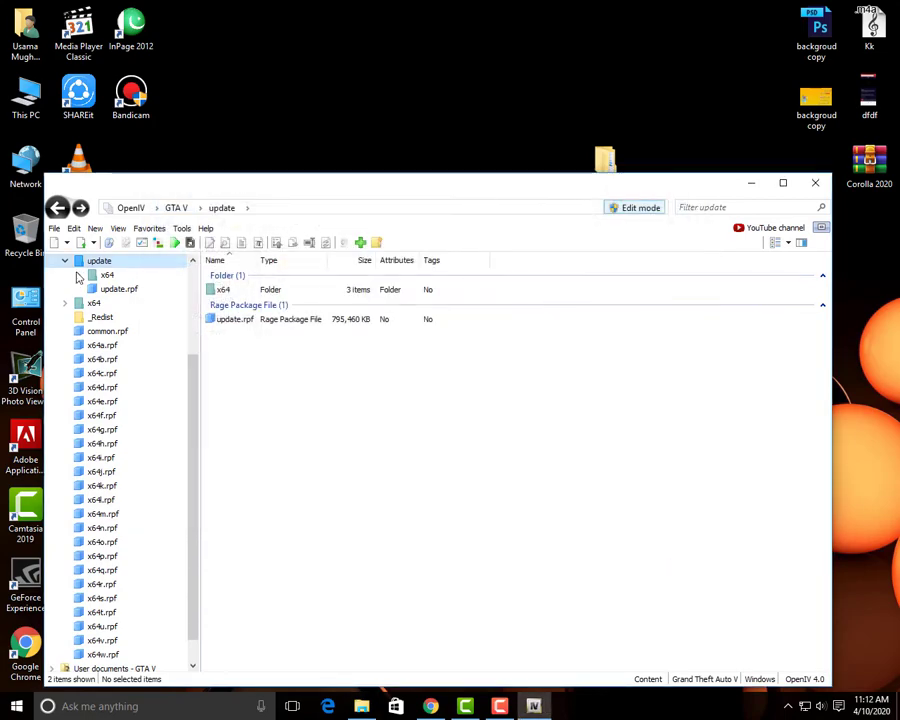
Open update.rpf, switch to its copy in the mods folder and go to common and data.
double_click(245, 318)
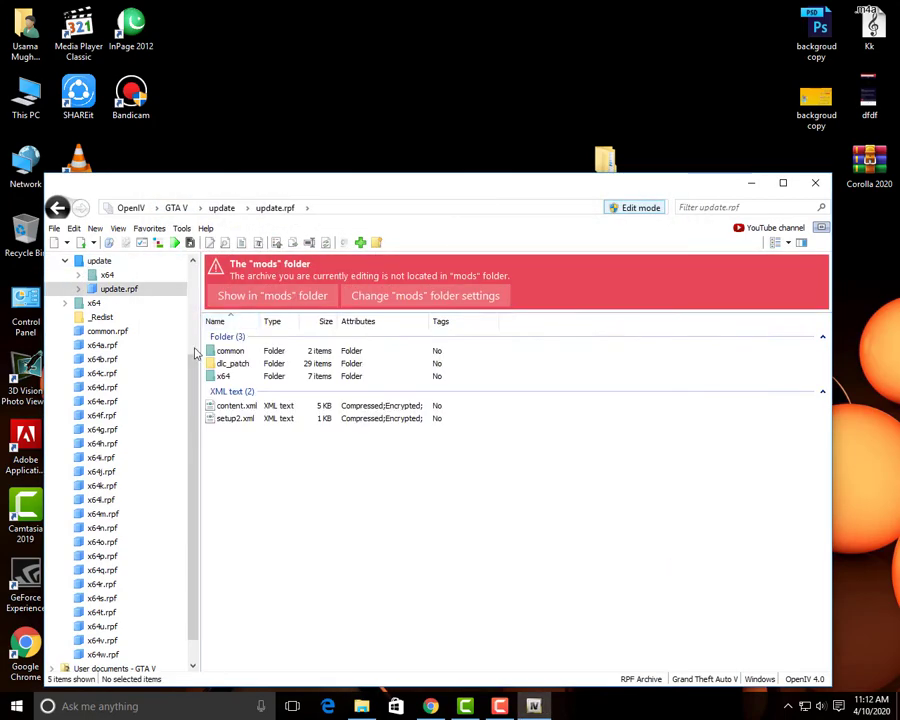
click(248, 300)
double_click(230, 289)
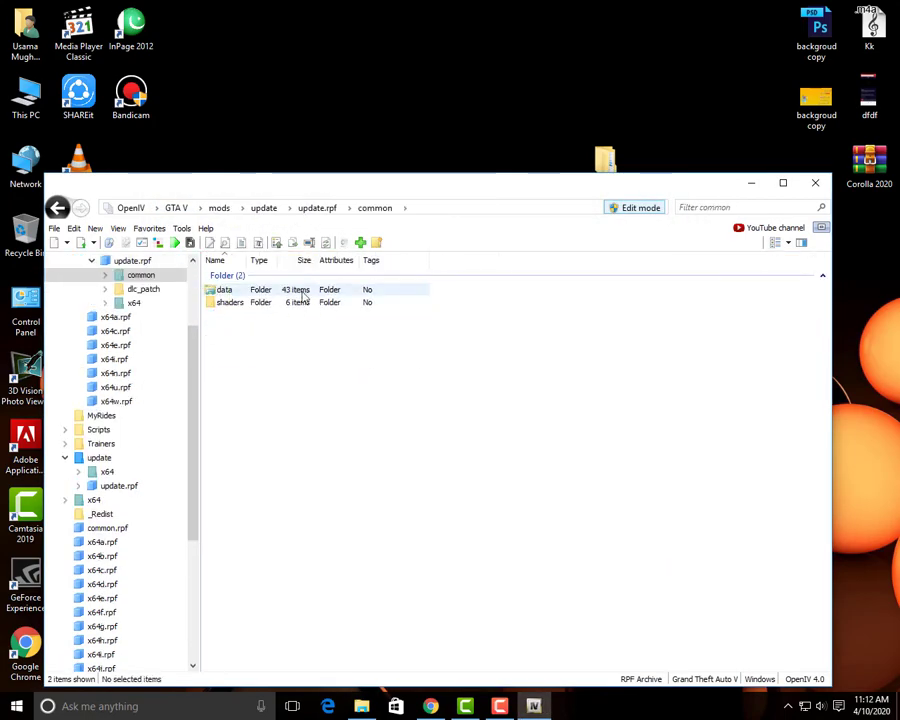
double_click(252, 292)
Open dlclist.xml in the text editor and bring the end of its dlcpacks item list into view.
scroll(298, 394, down, 6)
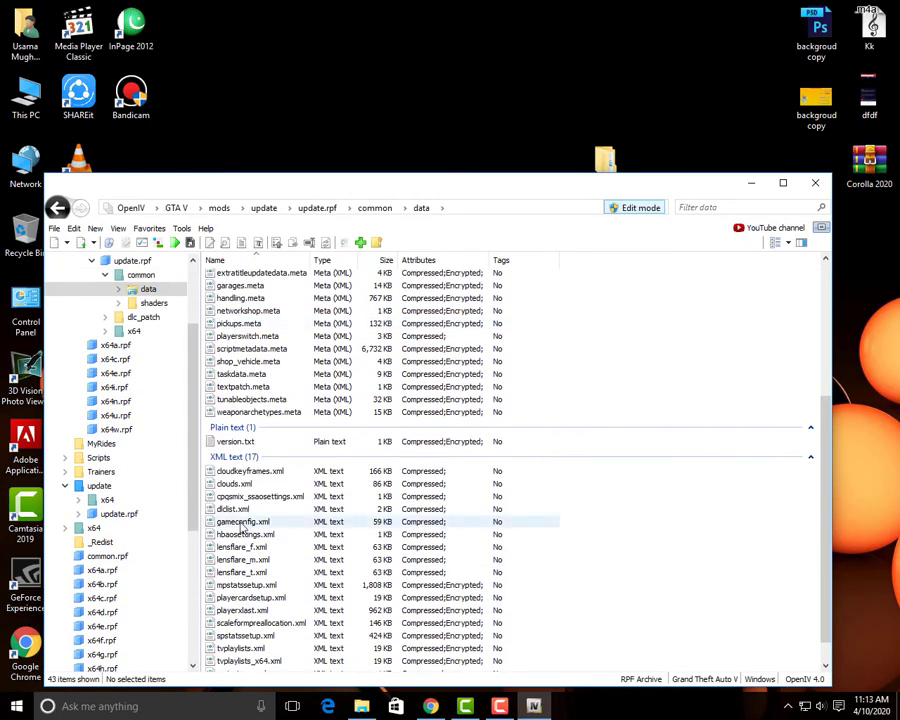
right_click(236, 509)
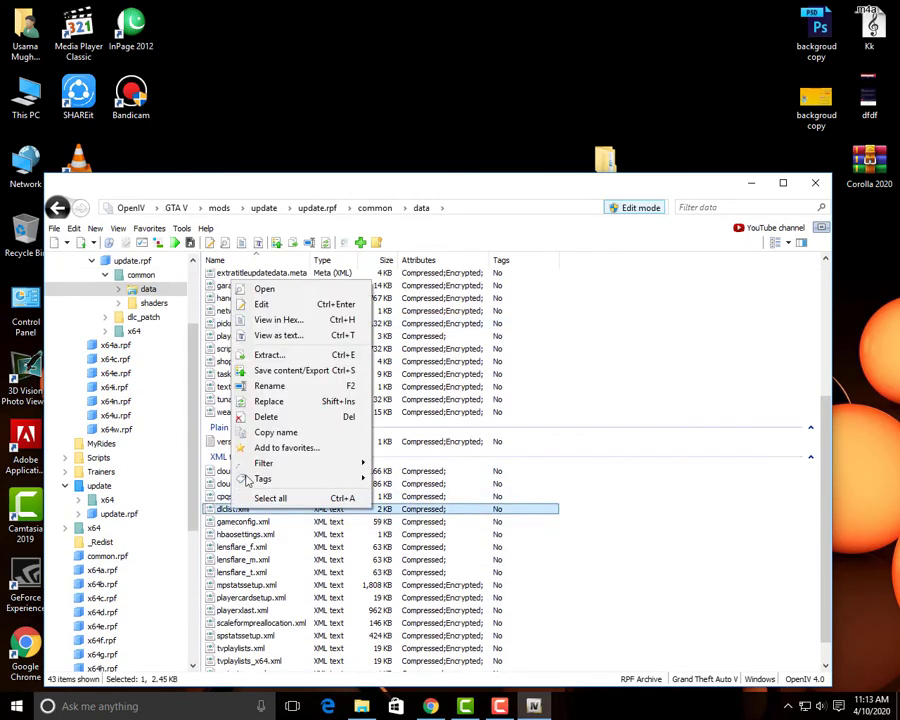
click(274, 286)
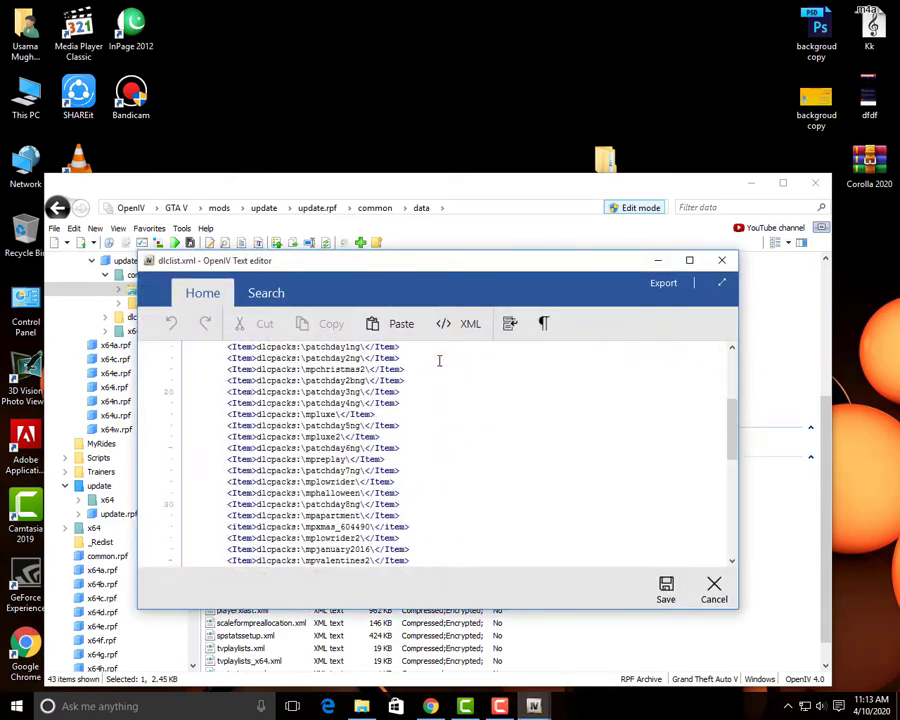
drag(443, 270, 448, 173)
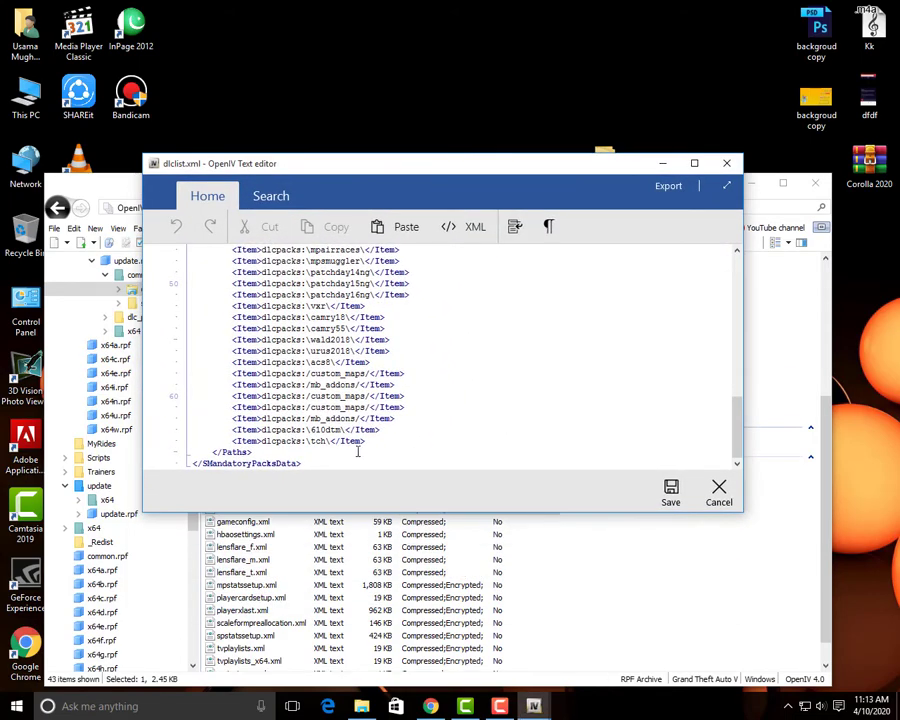
Copy the line <Item>dlcpacks:\tch\</Item> and paste it on a new line directly below.
drag(366, 442, 230, 437)
key(ctrl+c)
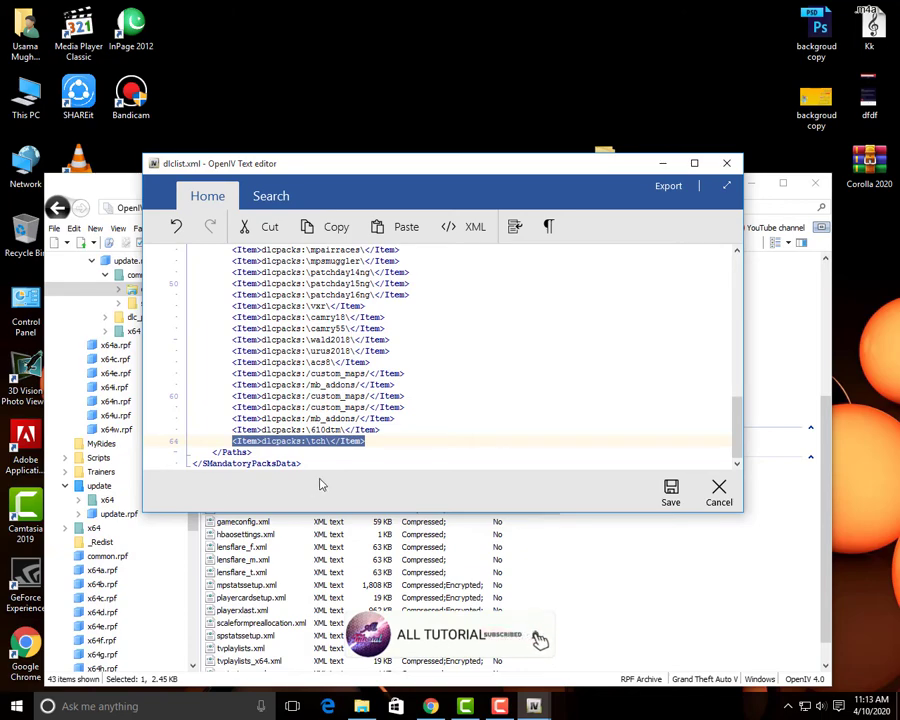
click(375, 441)
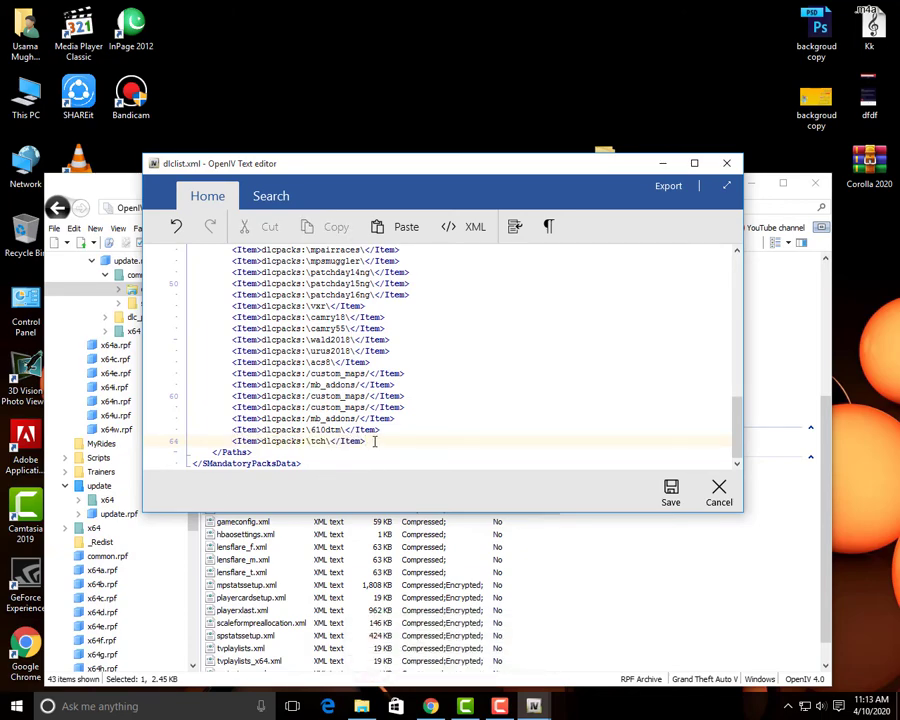
key(Return)
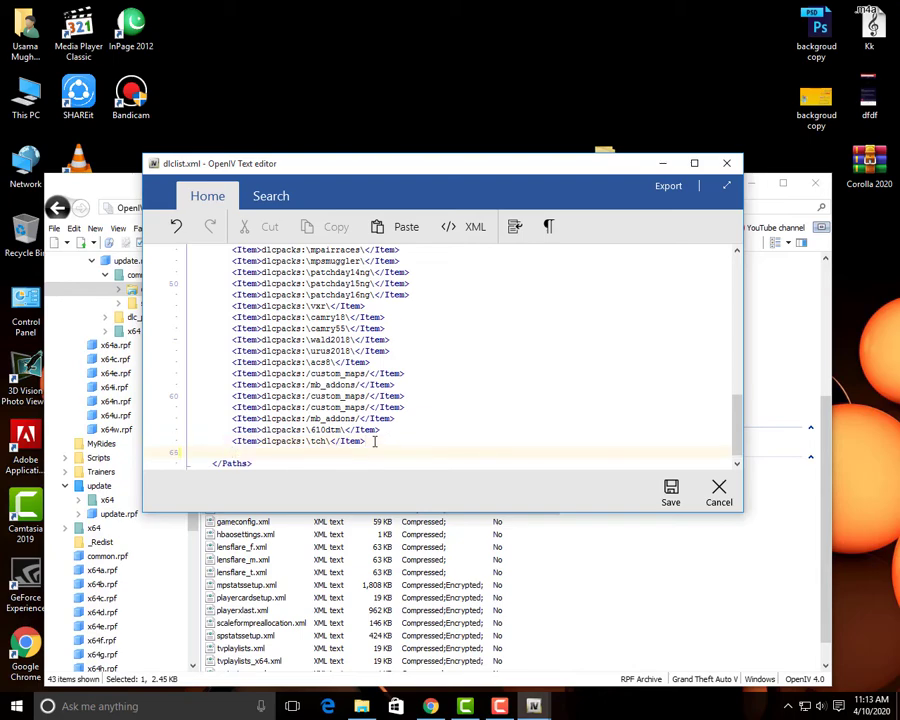
key(ctrl+v)
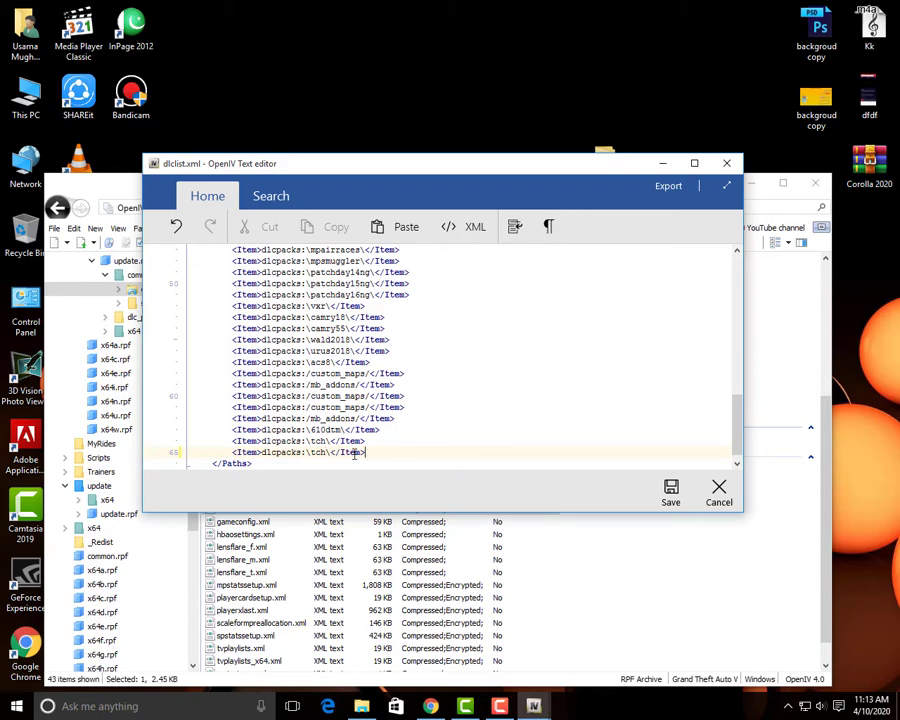
Delete the duplicate tch line, then save dlclist.xml and close the text editor.
click(183, 452)
key(Delete)
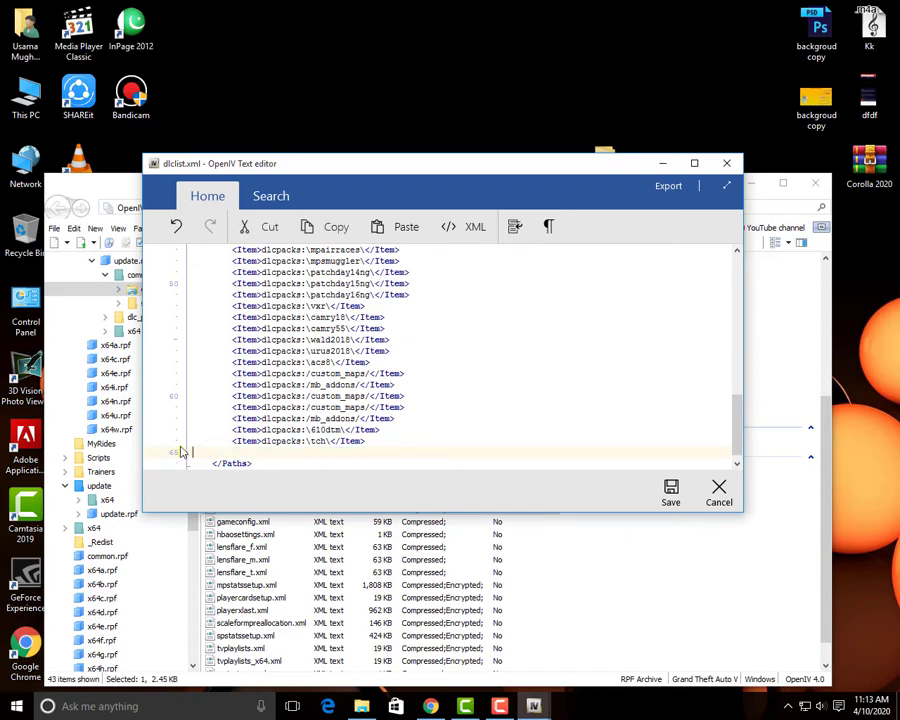
click(672, 492)
click(718, 493)
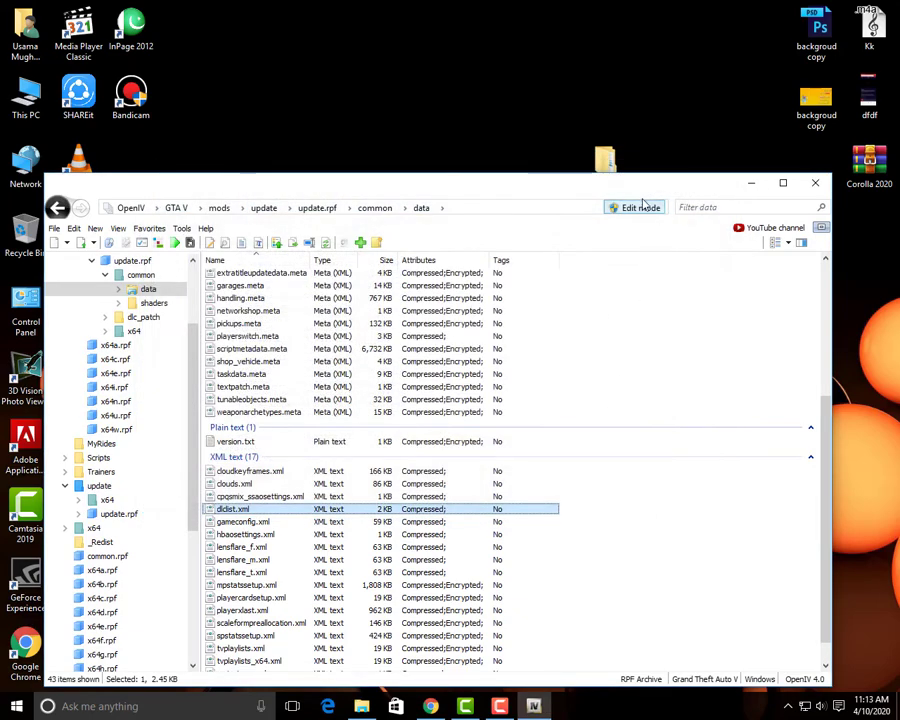
Close OpenIV and move the extracted Corolla 2020 folder beside the Corolla 2020 archive on the desktop.
click(806, 183)
right_click(354, 265)
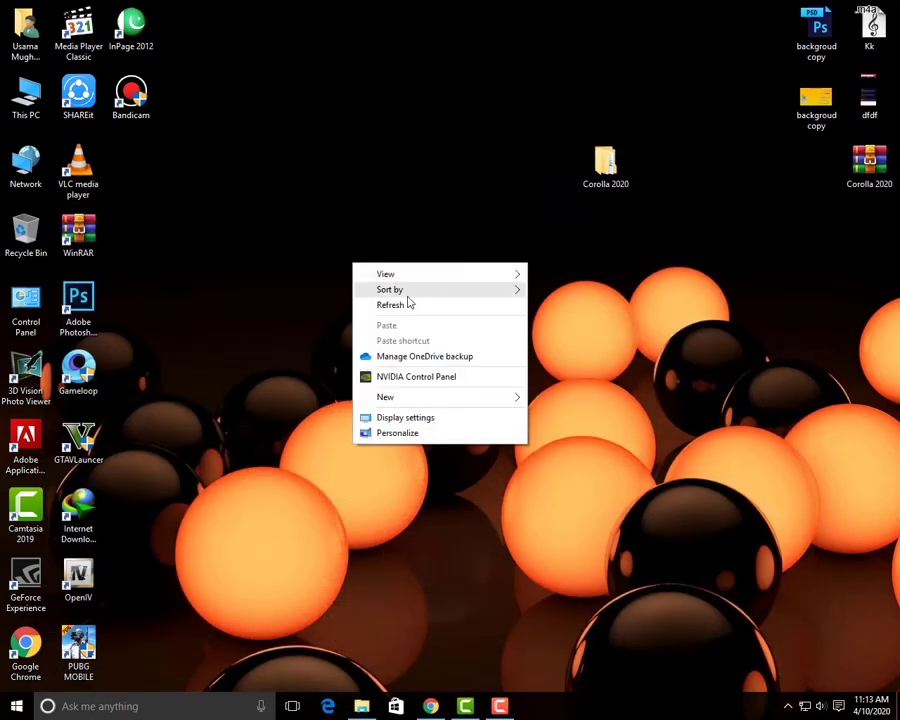
click(408, 303)
drag(612, 190, 780, 196)
right_click(455, 200)
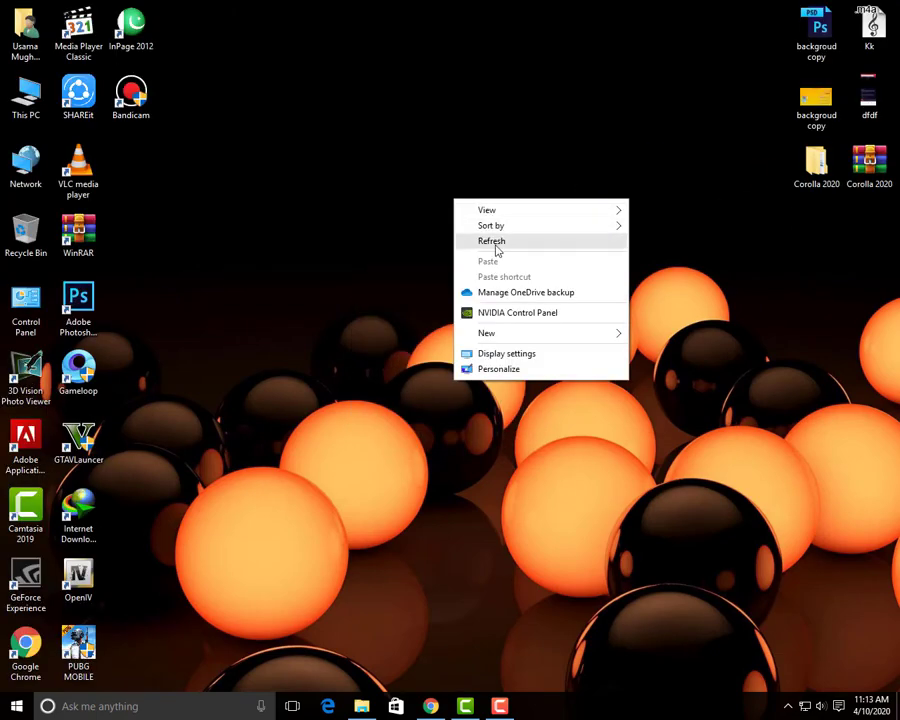
click(496, 249)
right_click(278, 278)
click(322, 318)
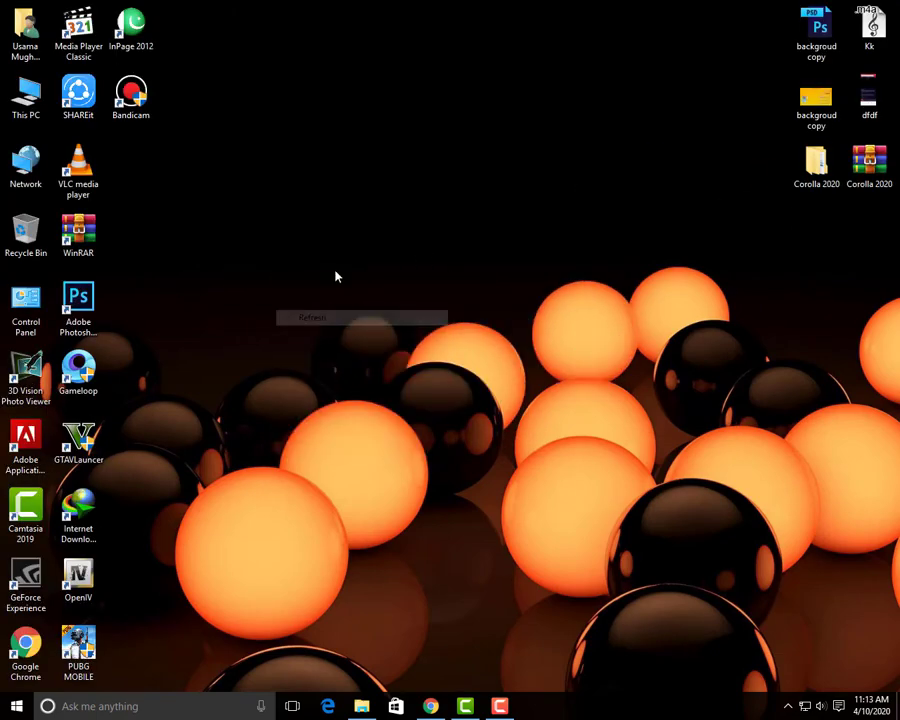
right_click(336, 276)
click(388, 314)
right_click(252, 272)
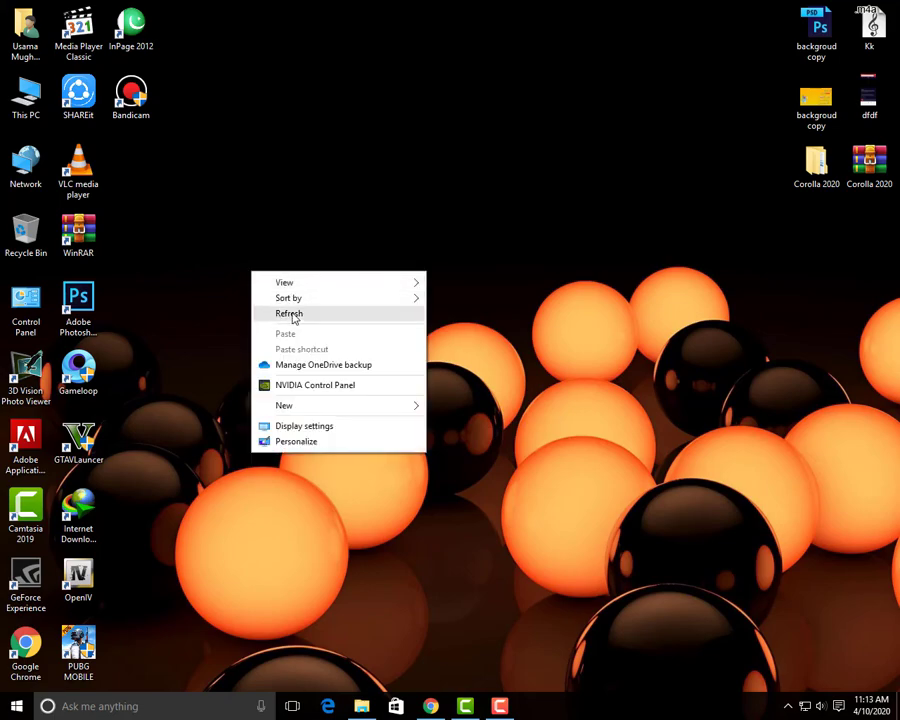
click(293, 315)
right_click(291, 297)
click(306, 344)
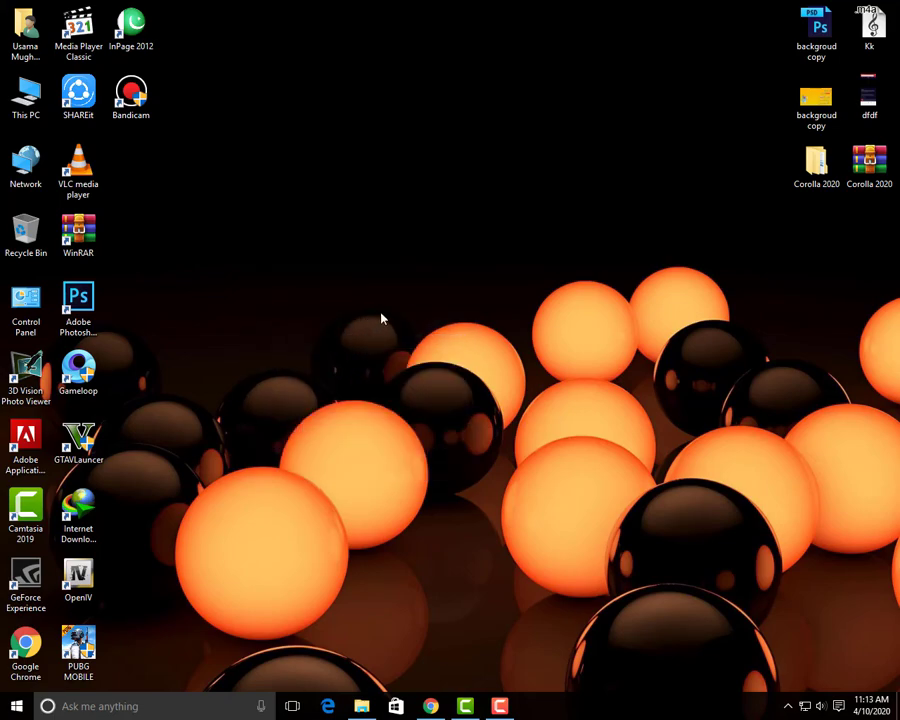
right_click(234, 463)
click(262, 504)
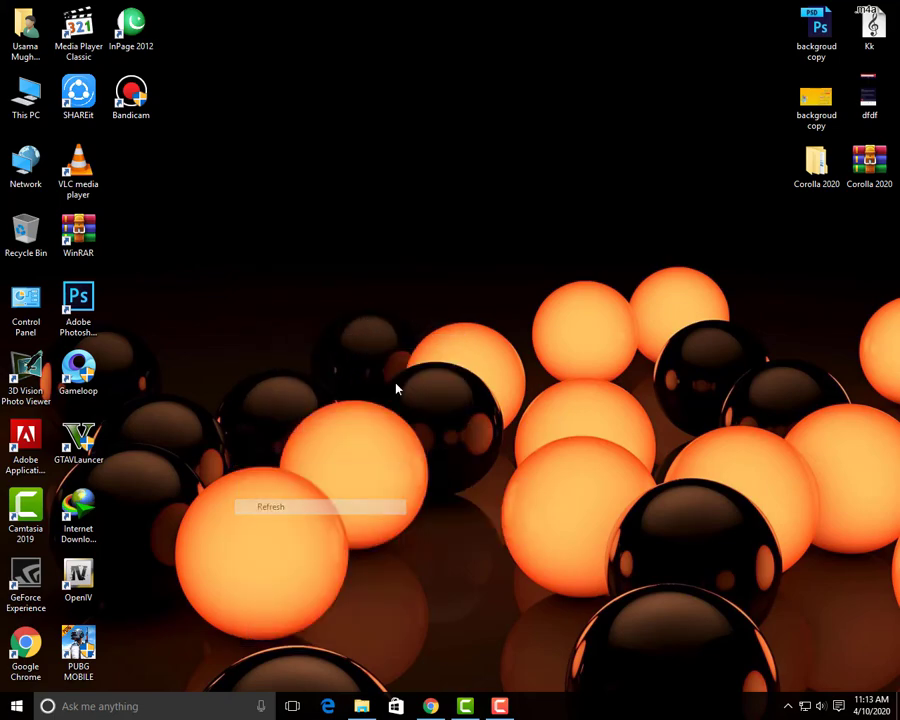
right_click(356, 498)
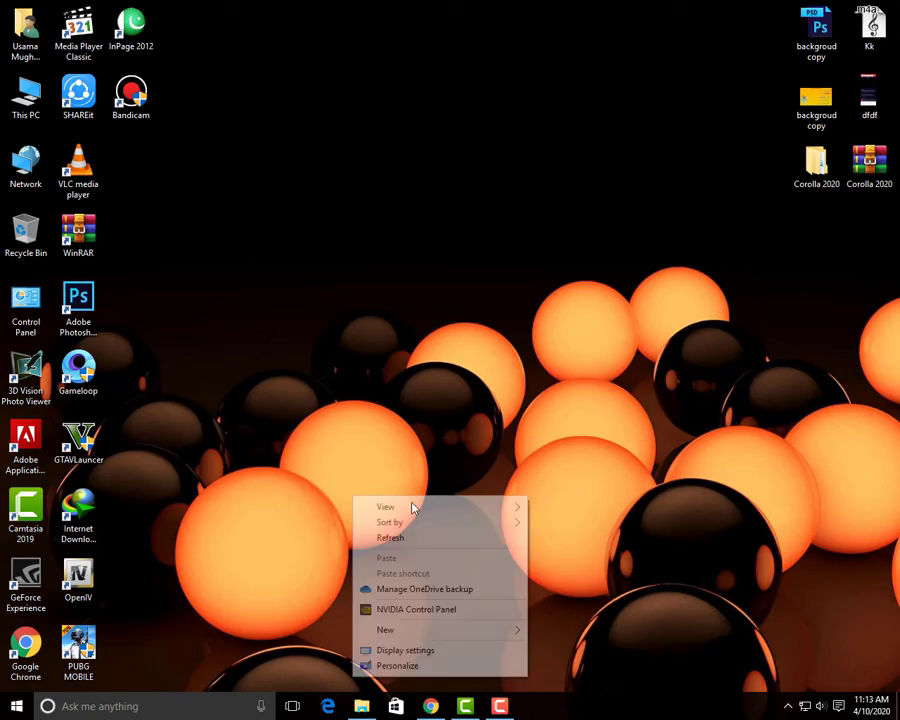
click(404, 536)
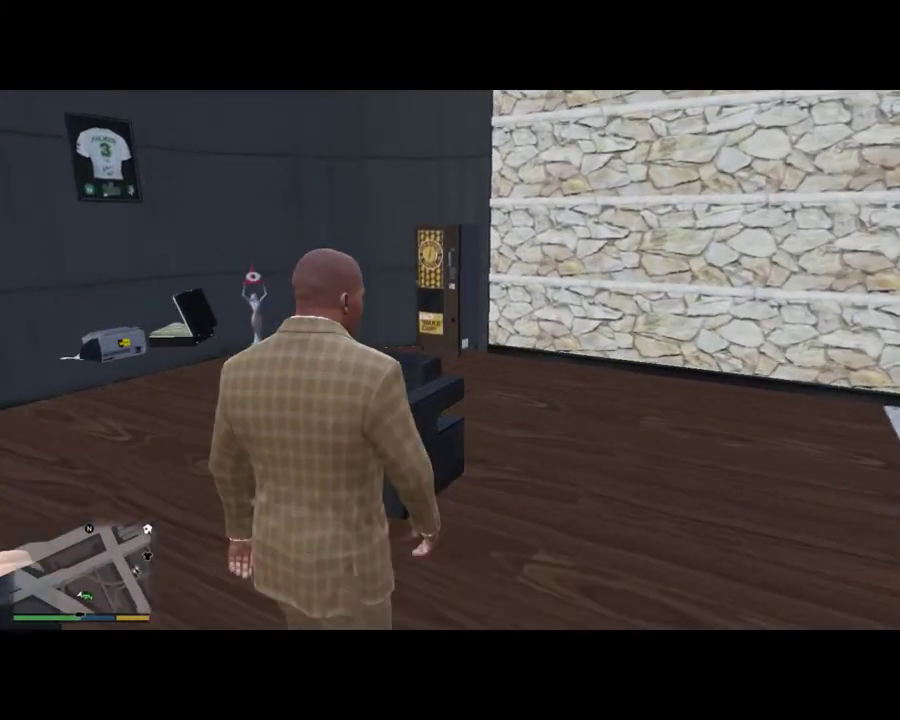
key(w)
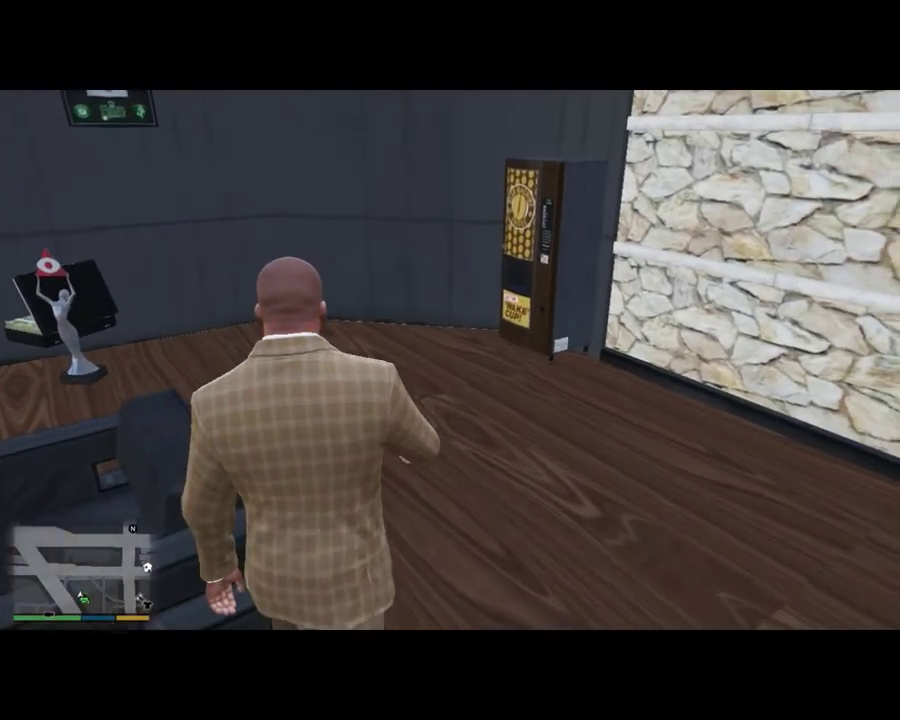
key(w)
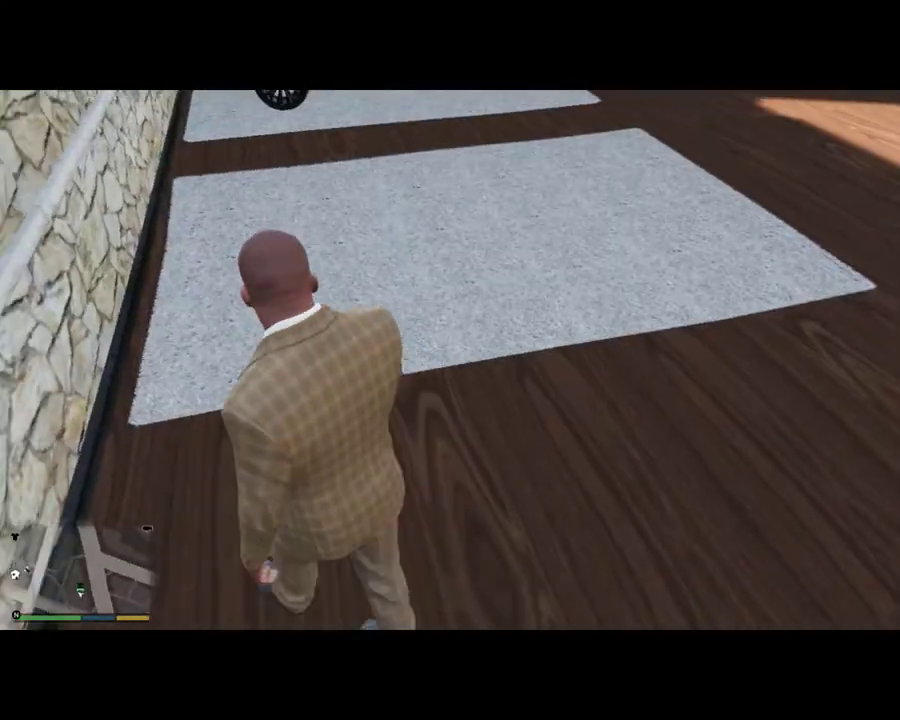
key(w)
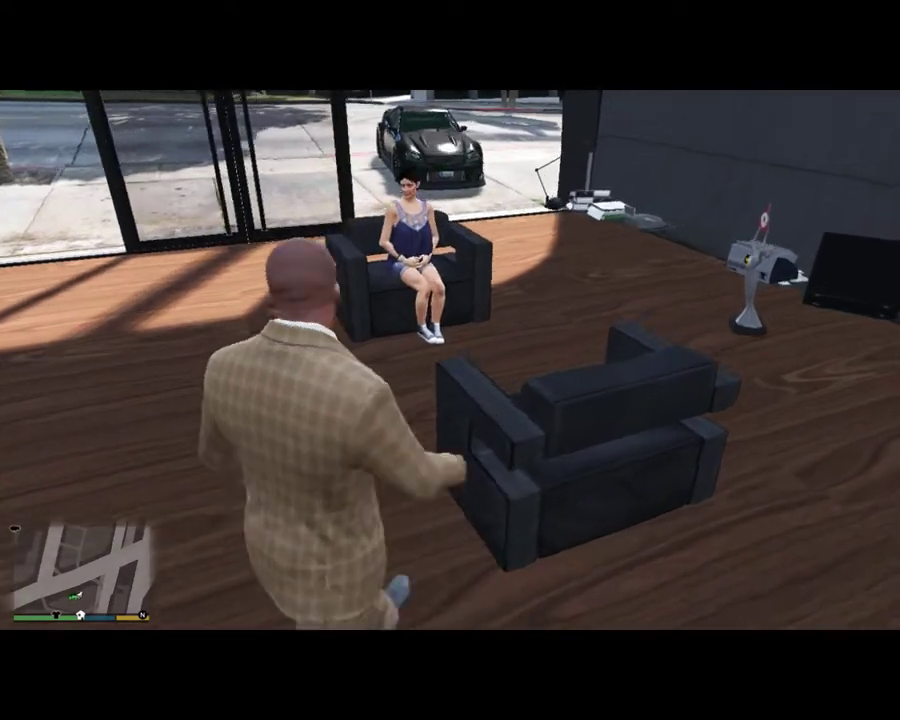
key(w)
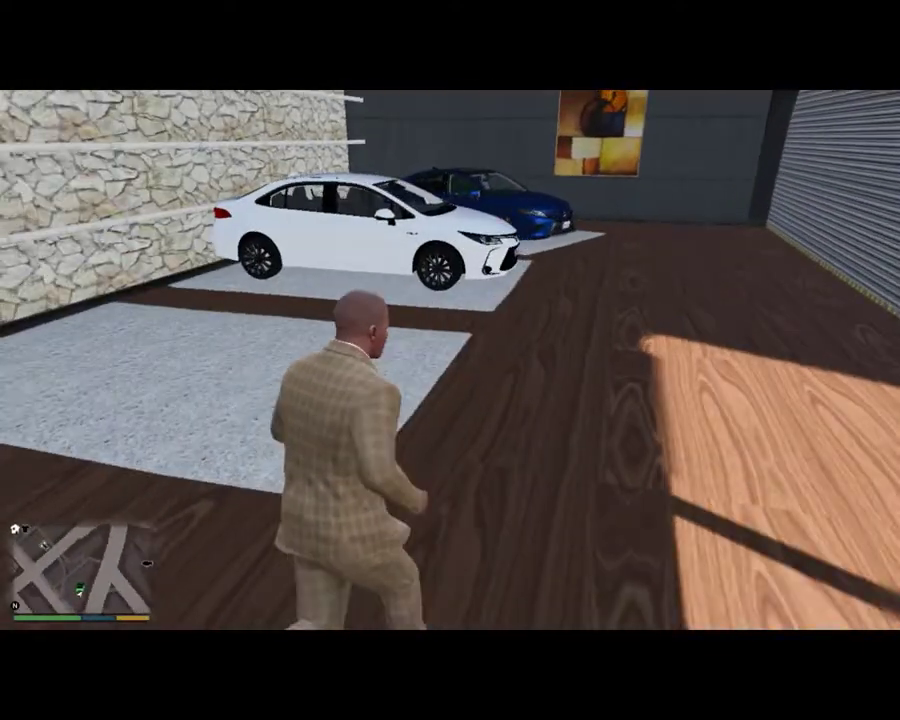